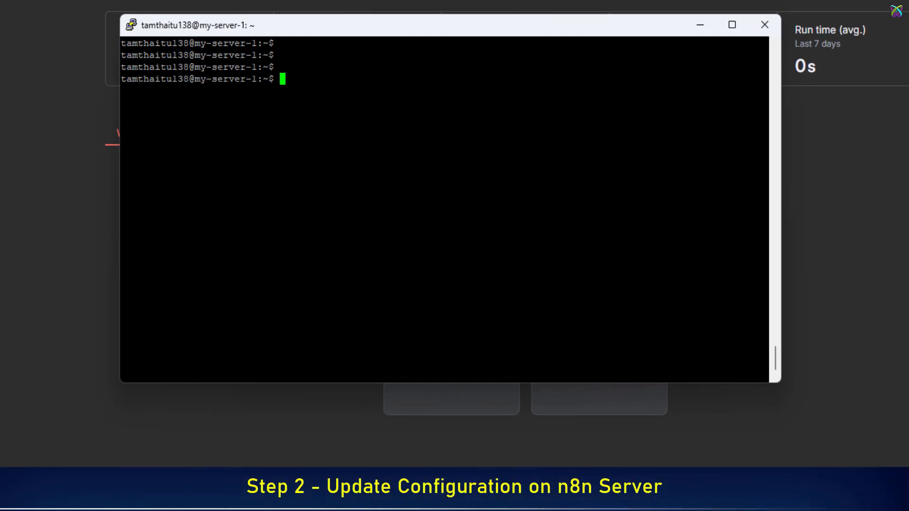
# - Change into the n8n directory on the server and begin the command vim .env
pyautogui.press('Return')
pyautogui.press('Return')
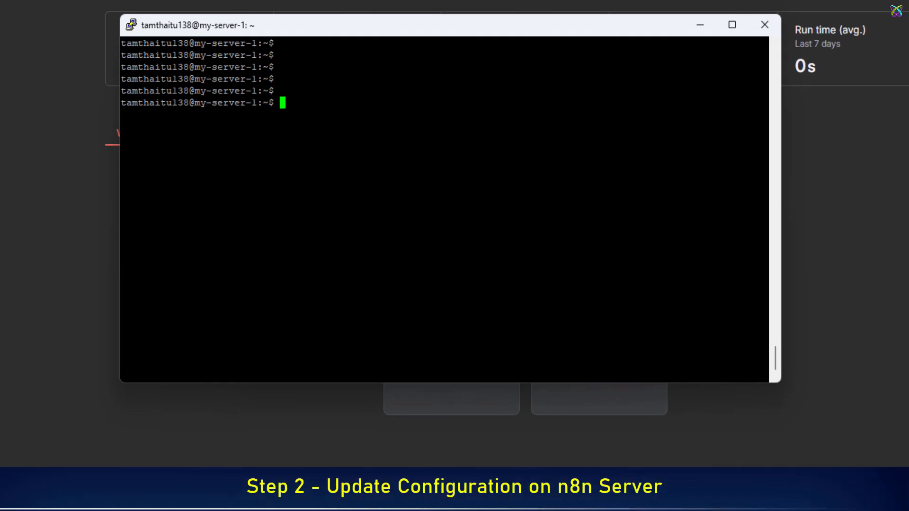
pyautogui.write('cd ')
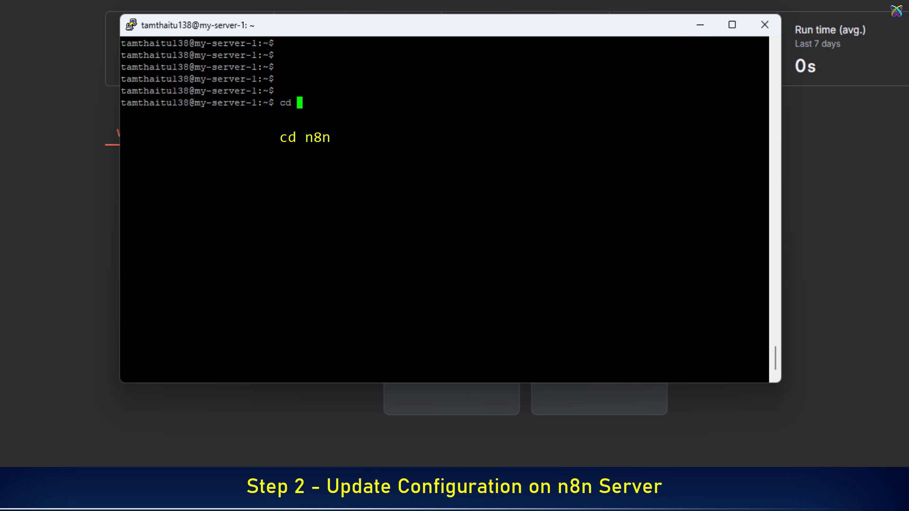
pyautogui.write('n')
pyautogui.press('Tab')
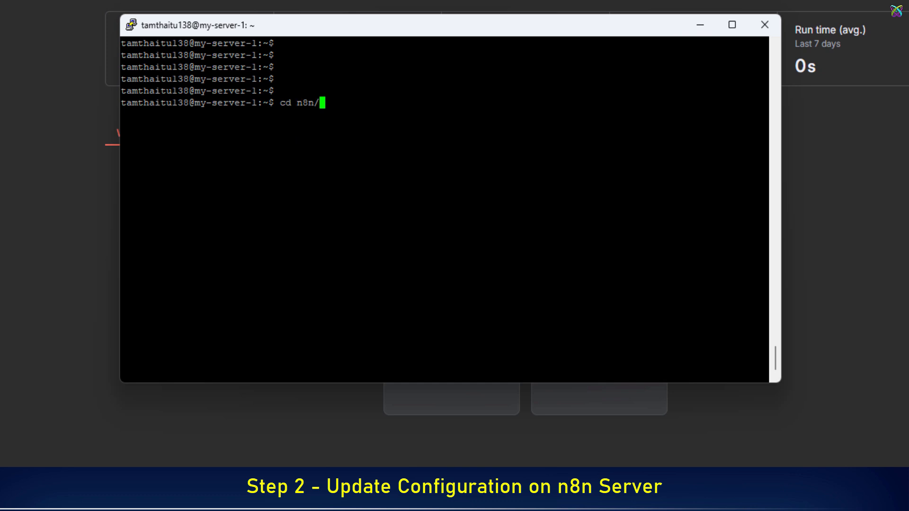
pyautogui.press('Return')
pyautogui.press('Return')
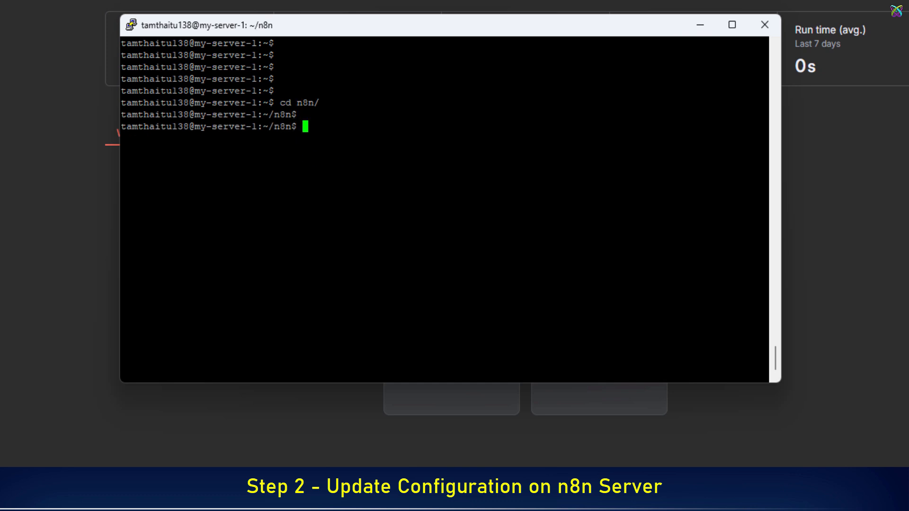
pyautogui.write('vim .')
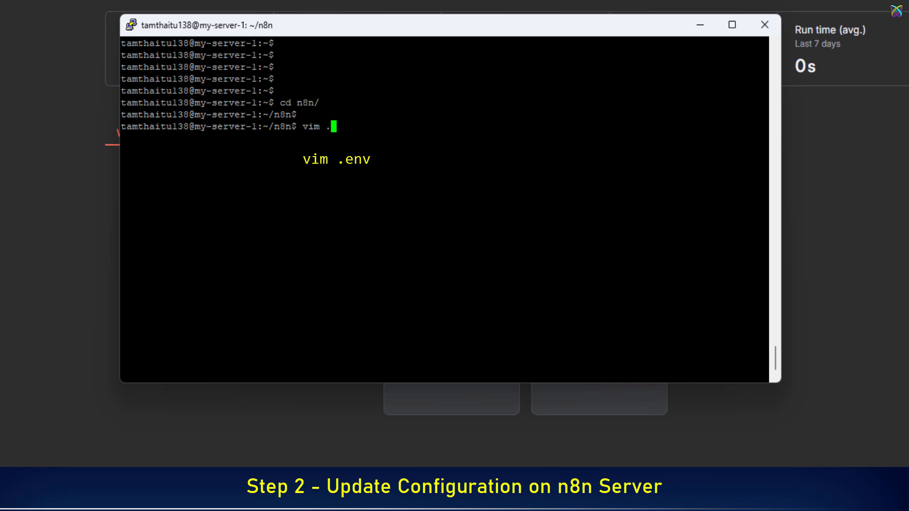
pyautogui.write('env')
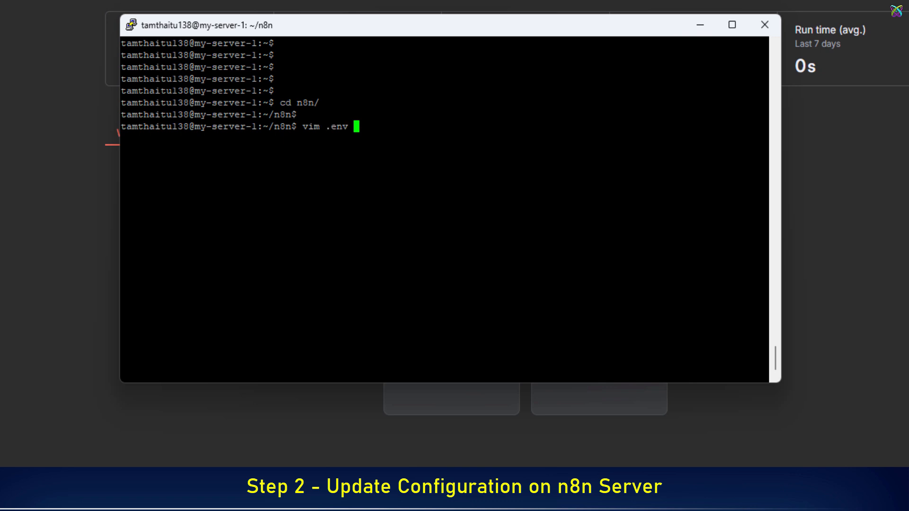
# - Open .env in vim and paste the N8N_EDITOR_BASE_URL line from the notes below WEBHOOK_URL
pyautogui.press('Return')
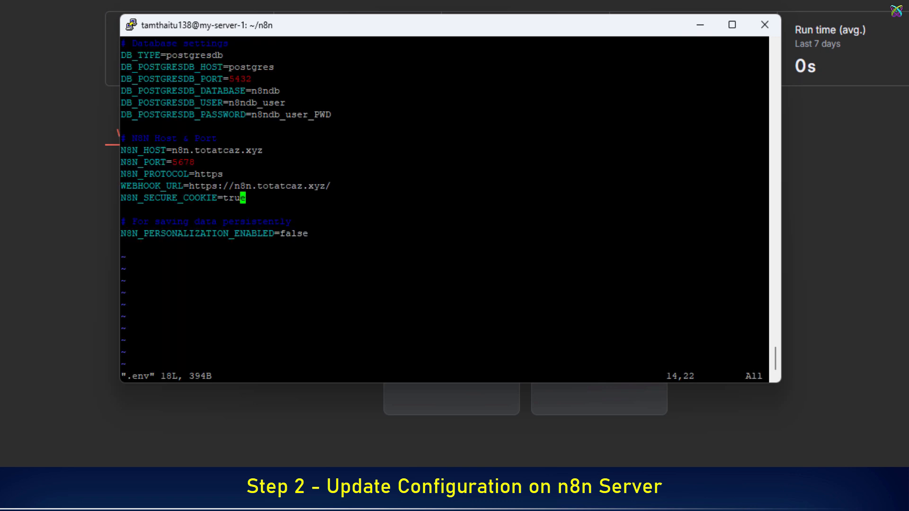
pyautogui.press('Up')
pyautogui.press('Right')
pyautogui.press('End')
pyautogui.press('a')
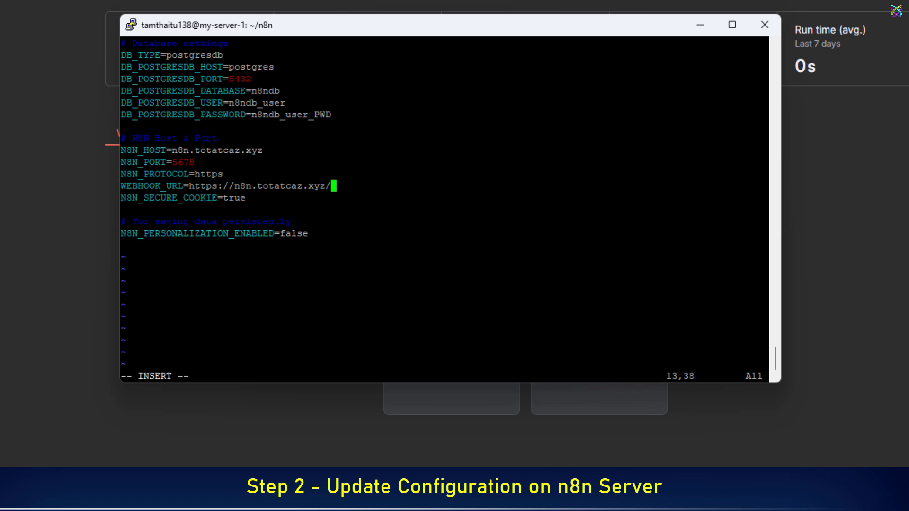
pyautogui.press('Return')
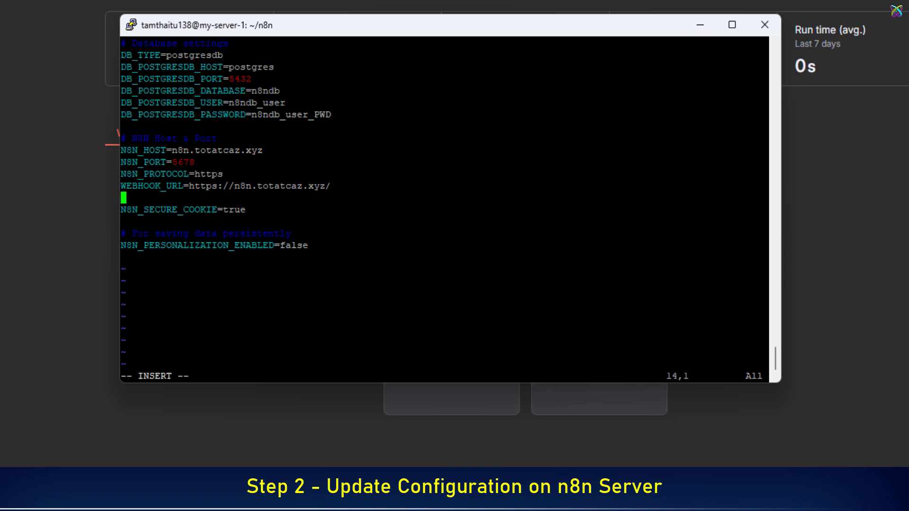
pyautogui.hotkey('alt', 'Tab')
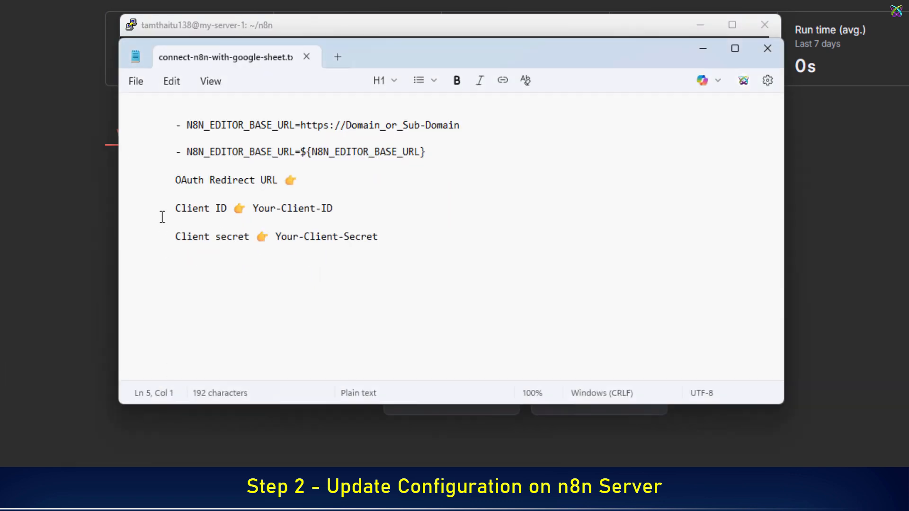
pyautogui.click(180, 125)
pyautogui.moveTo(187, 126); pyautogui.dragTo(462, 125)
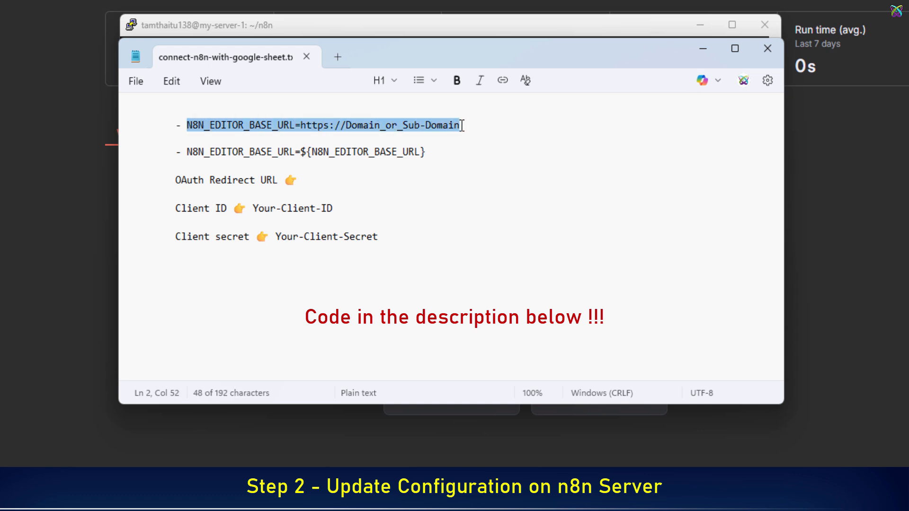
pyautogui.hotkey('ctrl', 'c')
pyautogui.click(315, 31)
pyautogui.press('shift+Insert')
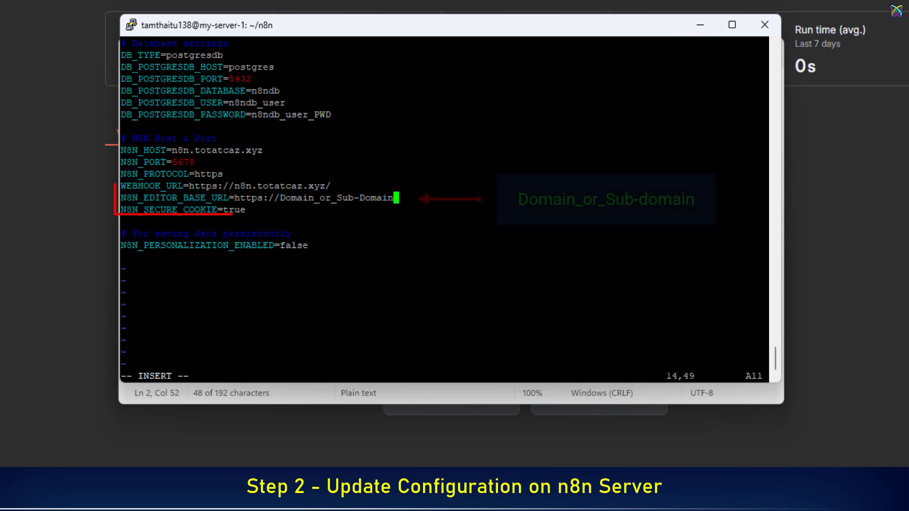
# - Replace the domain placeholder with n8n.totatcaz.xyz and save the .env file with :x
pyautogui.press('BackSpace')
pyautogui.press('BackSpace')
pyautogui.press('BackSpace')
pyautogui.press('BackSpace')
pyautogui.press('BackSpace')
pyautogui.press('BackSpace')
pyautogui.press('BackSpace')
pyautogui.press('BackSpace')
pyautogui.press('BackSpace')
pyautogui.press('BackSpace')
pyautogui.press('BackSpace')
pyautogui.press('BackSpace')
pyautogui.press('BackSpace')
pyautogui.press('BackSpace')
pyautogui.press('BackSpace')
pyautogui.press('BackSpace')
pyautogui.press('BackSpace')
pyautogui.press('BackSpace')
pyautogui.press('BackSpace')
pyautogui.press('BackSpace')
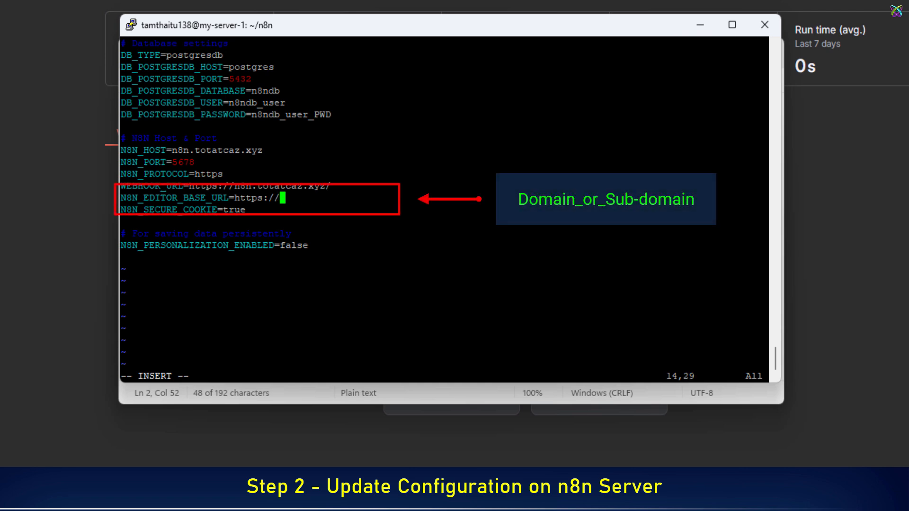
pyautogui.write('n8n.totatx')
pyautogui.write('az.xyz')
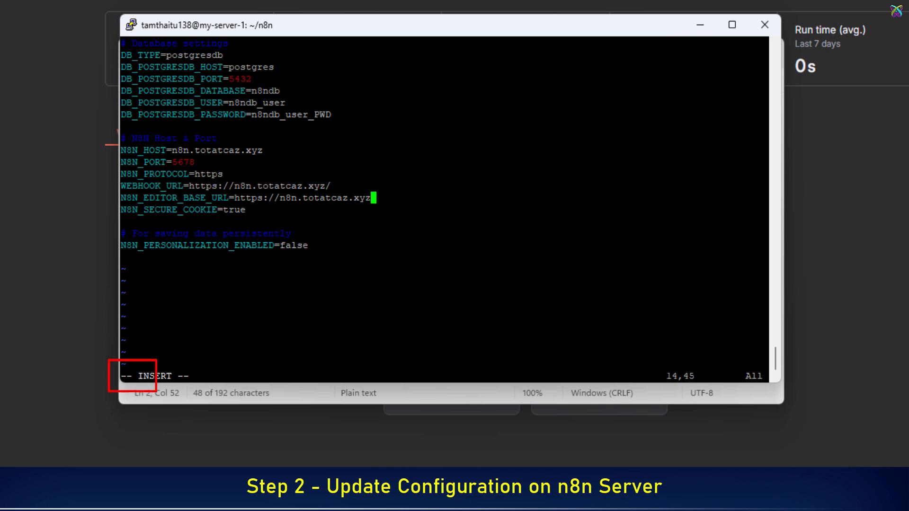
pyautogui.press('Escape')
pyautogui.write(':x')
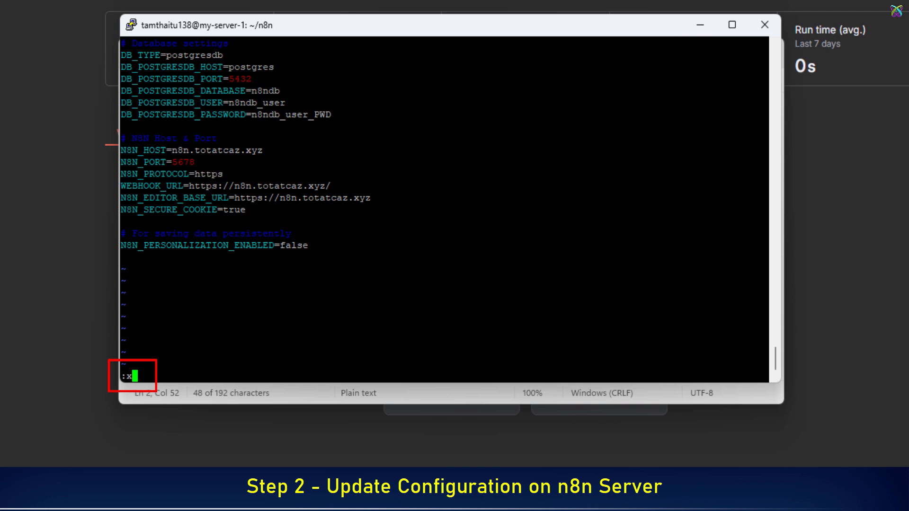
pyautogui.press('Return')
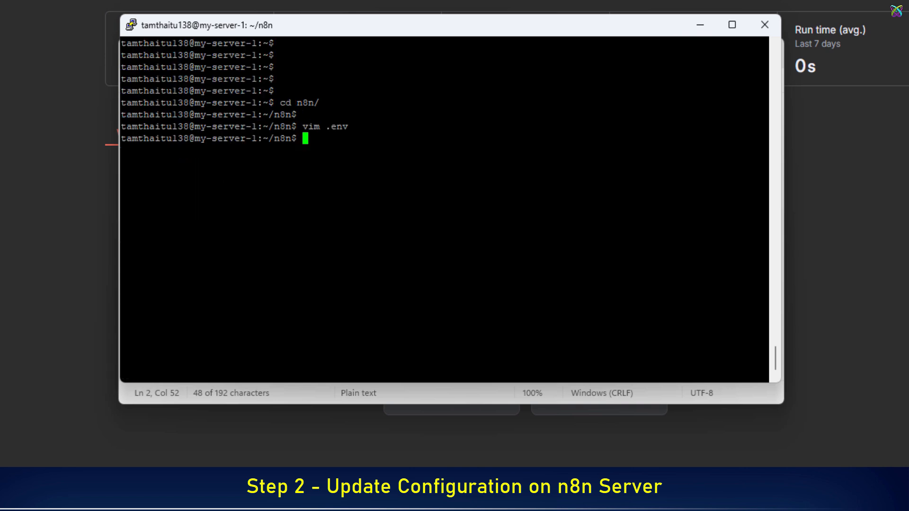
# - Open docker-compose.yml in vim and start a new line below the WEBHOOK_URL entry
pyautogui.press('Return')
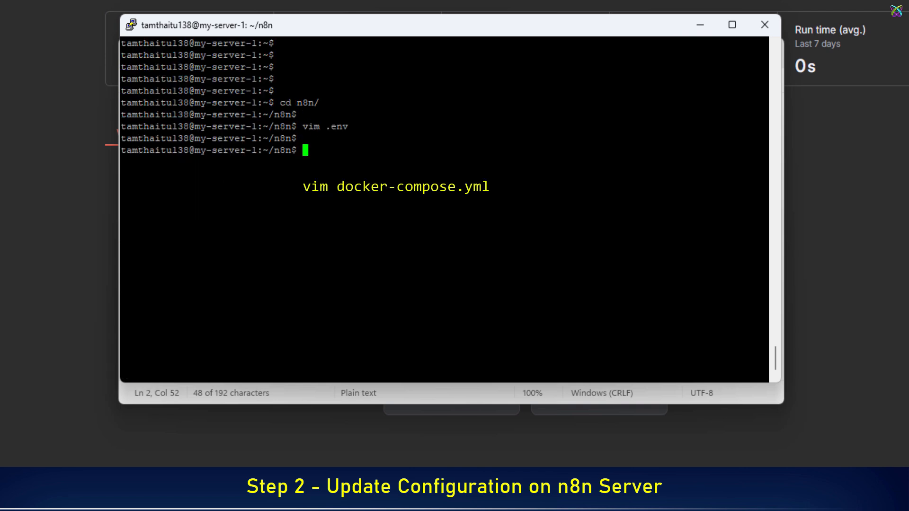
pyautogui.write('vim do')
pyautogui.press('Tab')
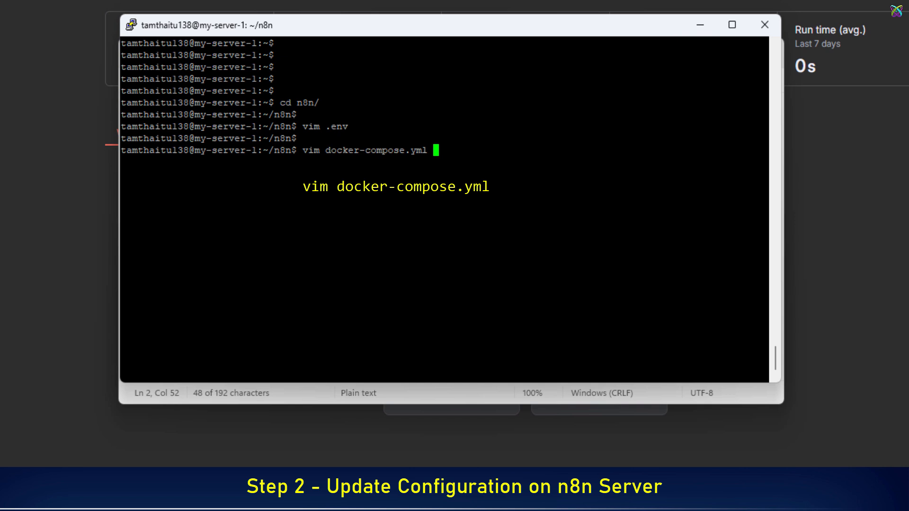
pyautogui.press('Return')
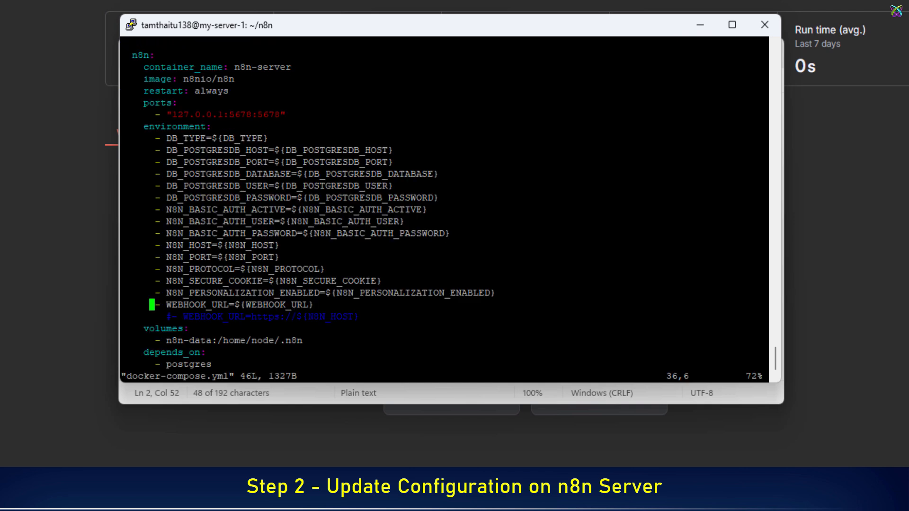
pyautogui.press('Up')
pyautogui.press('Down')
pyautogui.press('Right')
pyautogui.press('Right')
pyautogui.press('Right')
pyautogui.press('Right')
pyautogui.press('Right')
pyautogui.press('Right')
pyautogui.press('Right')
pyautogui.press('Right')
pyautogui.press('Right')
pyautogui.press('Right')
pyautogui.press('Right')
pyautogui.press('Right')
pyautogui.press('Right')
pyautogui.press('Right')
pyautogui.press('Right')
pyautogui.press('Right')
pyautogui.press('Right')
pyautogui.press('Right')
pyautogui.press('Right')
pyautogui.press('Right')
pyautogui.press('a')
pyautogui.press('Return')
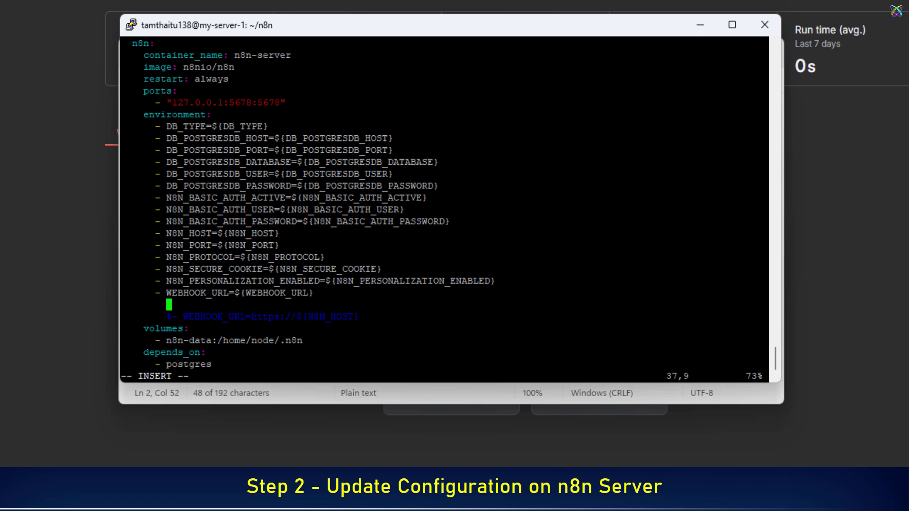
# - Paste the - N8N_EDITOR_BASE_URL=${N8N_EDITOR_BASE_URL} line, fix its indentation, and save with :x
pyautogui.click(334, 392)
pyautogui.click(179, 154)
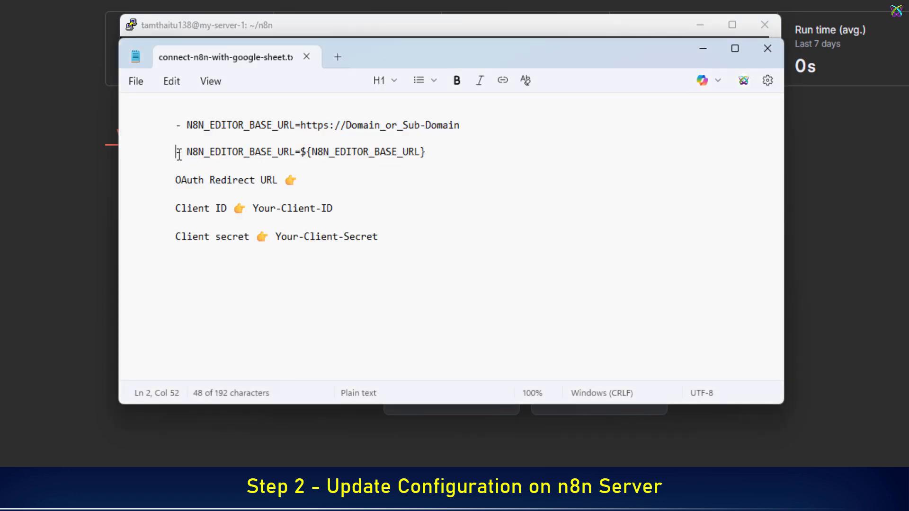
pyautogui.moveTo(179, 154); pyautogui.dragTo(426, 152)
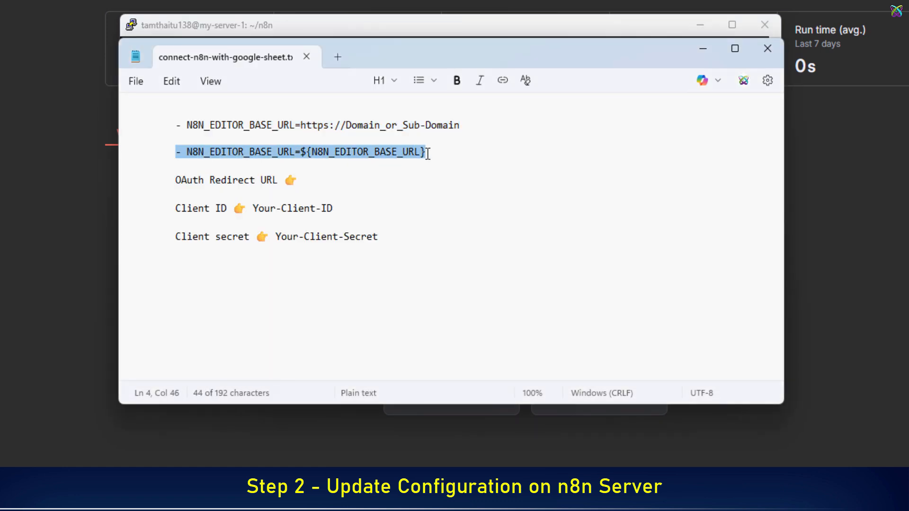
pyautogui.click(319, 24)
pyautogui.write('- N8N_EDITOR_BASE_URL=${N8N_EDITOR_BASE_URL}')
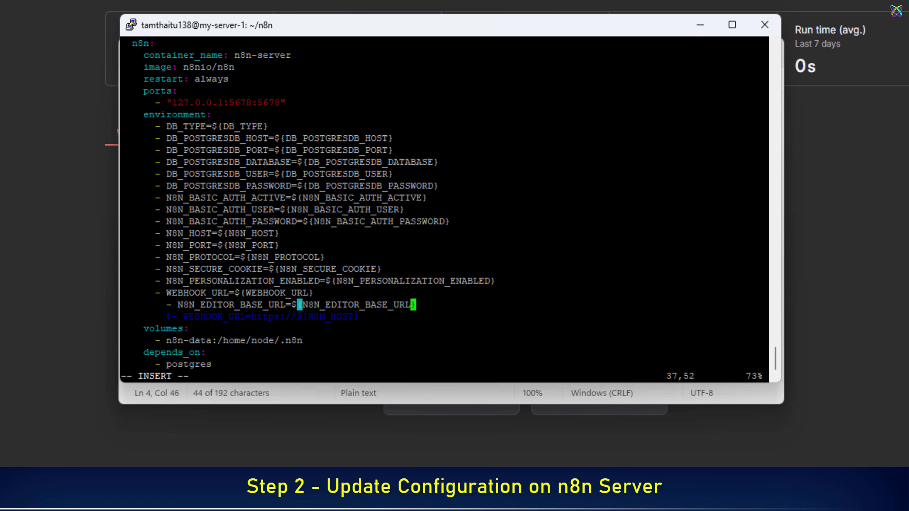
pyautogui.press('Left')
pyautogui.press('Left')
pyautogui.press('Left')
pyautogui.press('Left')
pyautogui.press('Left')
pyautogui.press('Left')
pyautogui.press('Left')
pyautogui.press('Left')
pyautogui.press('Left')
pyautogui.press('Left')
pyautogui.press('Left')
pyautogui.press('Left')
pyautogui.press('Left')
pyautogui.press('Left')
pyautogui.press('Left')
pyautogui.press('Left')
pyautogui.press('Left')
pyautogui.press('Left')
pyautogui.press('Left')
pyautogui.press('Left')
pyautogui.press('BackSpace')
pyautogui.press('BackSpace')
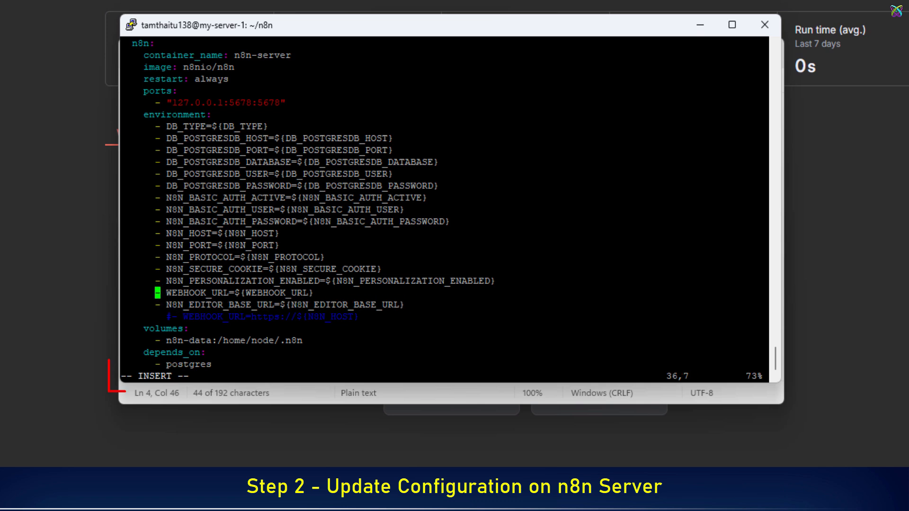
pyautogui.press('Escape')
pyautogui.write(':x')
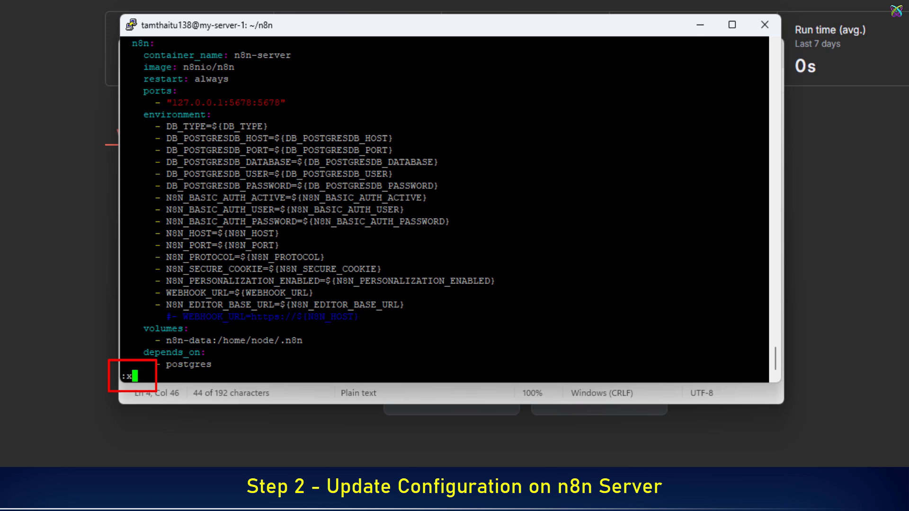
pyautogui.press('Return')
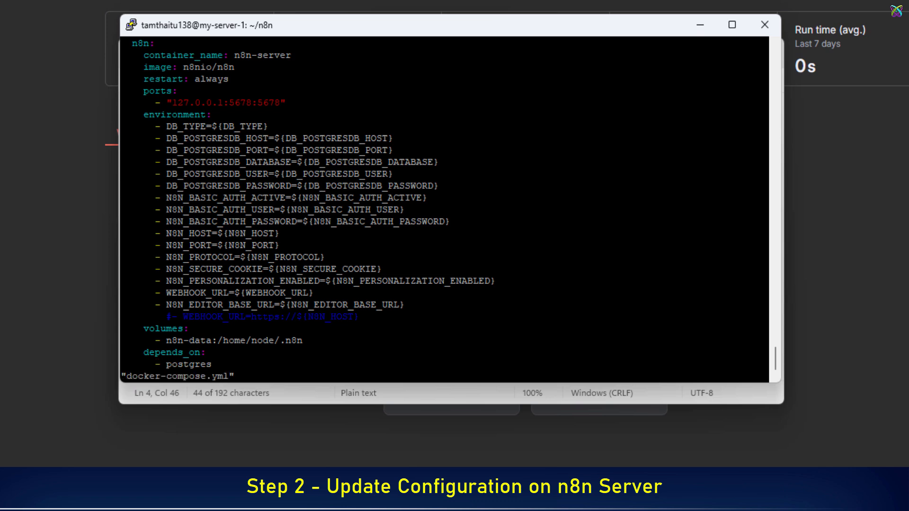
pyautogui.press('Return')
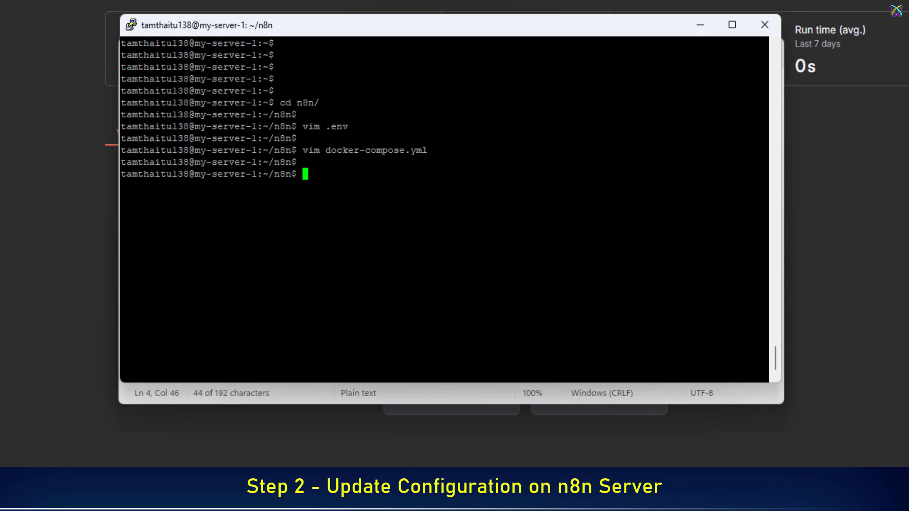
# - Run sudo docker compose down, then sudo docker compose up -d to recreate the containers
pyautogui.write('sudo docke')
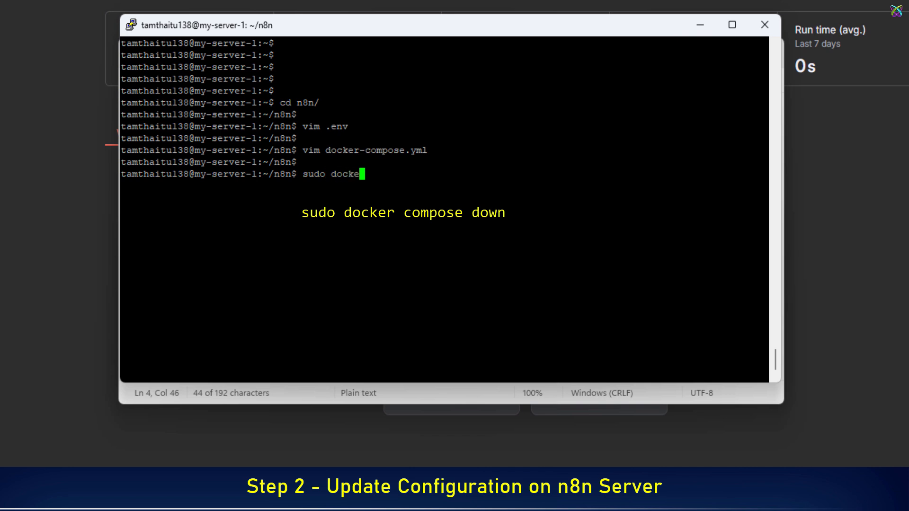
pyautogui.write('r compose down')
pyautogui.press('Return')
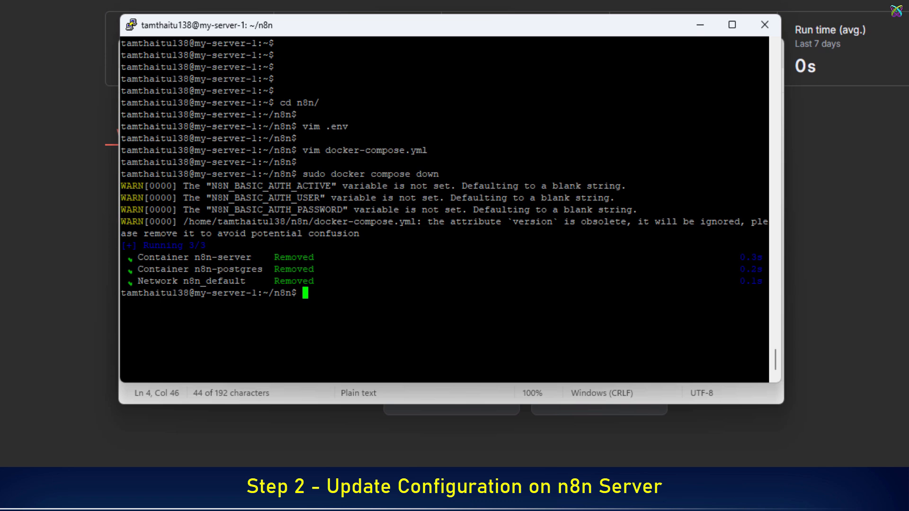
pyautogui.write('sudo docker ')
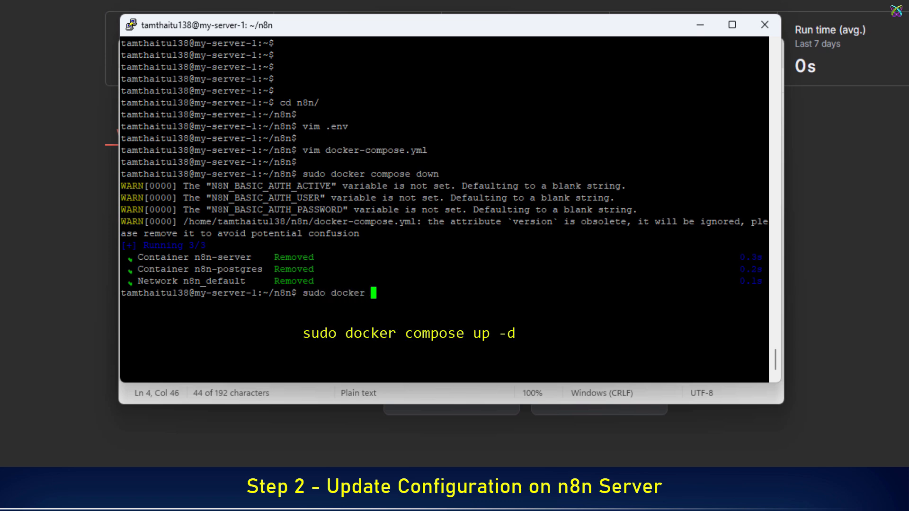
pyautogui.write('compose up -')
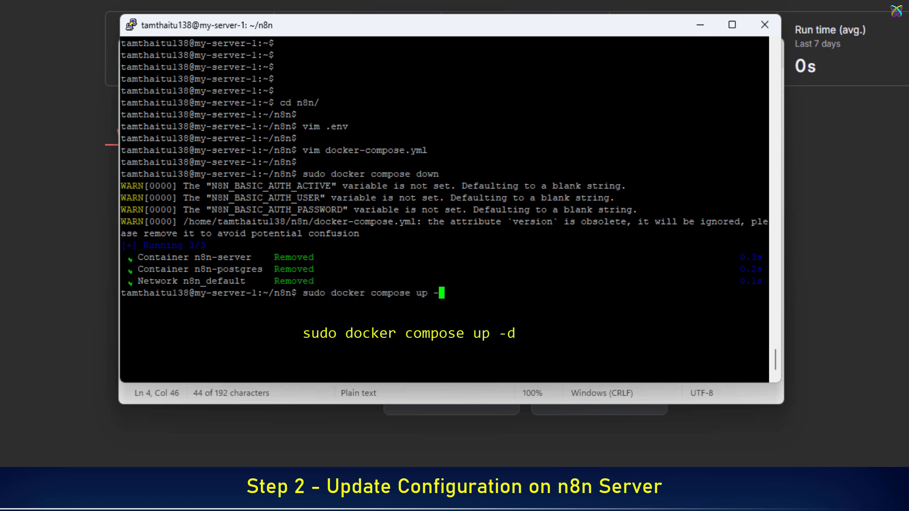
pyautogui.write('d')
pyautogui.press('Return')
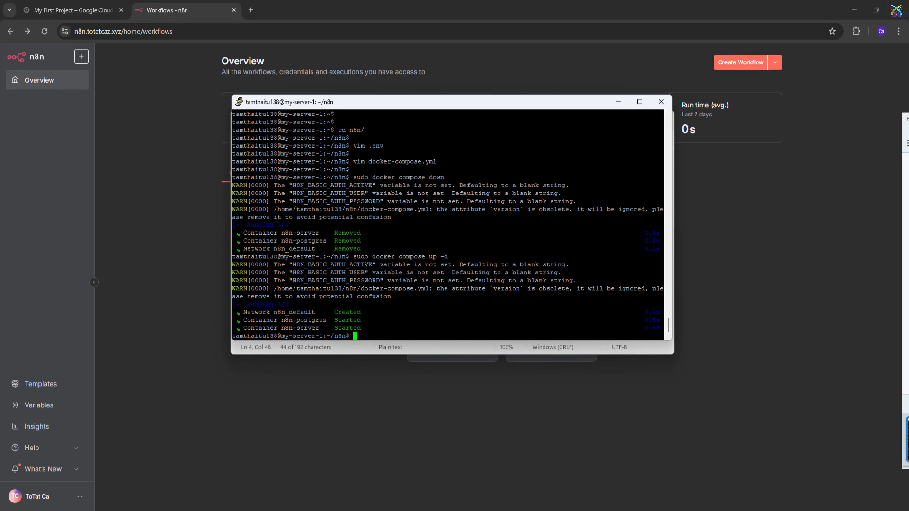
# - Minimize PuTTY and the notes, then start a new credential from n8n's Create Workflow menu
pyautogui.click(611, 107)
pyautogui.click(575, 118)
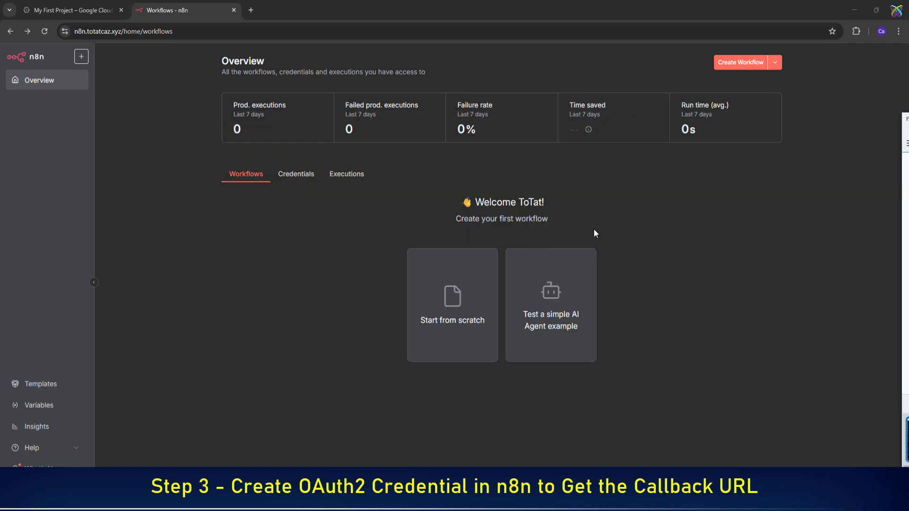
pyautogui.click(601, 224)
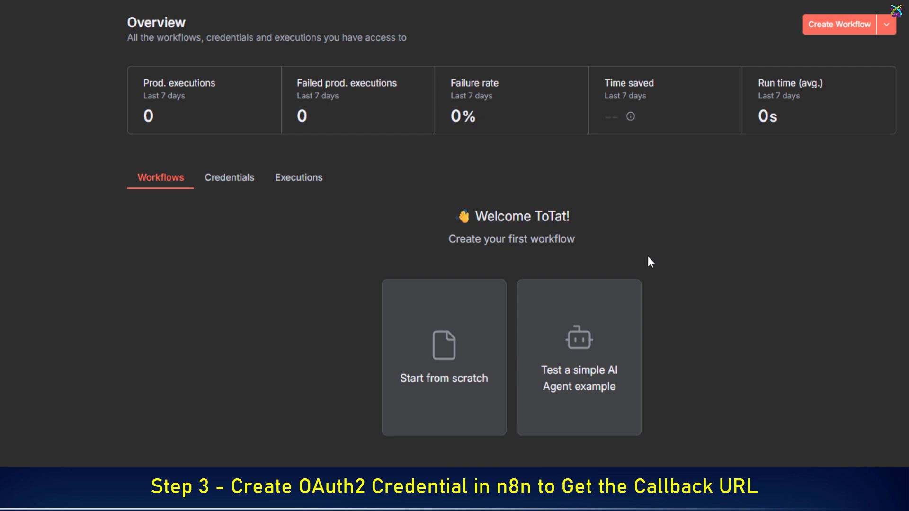
pyautogui.click(883, 28)
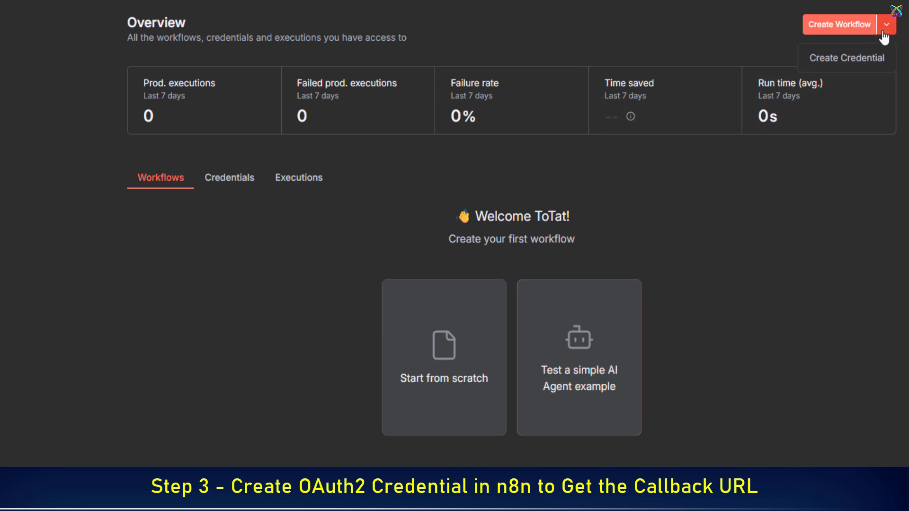
pyautogui.click(859, 62)
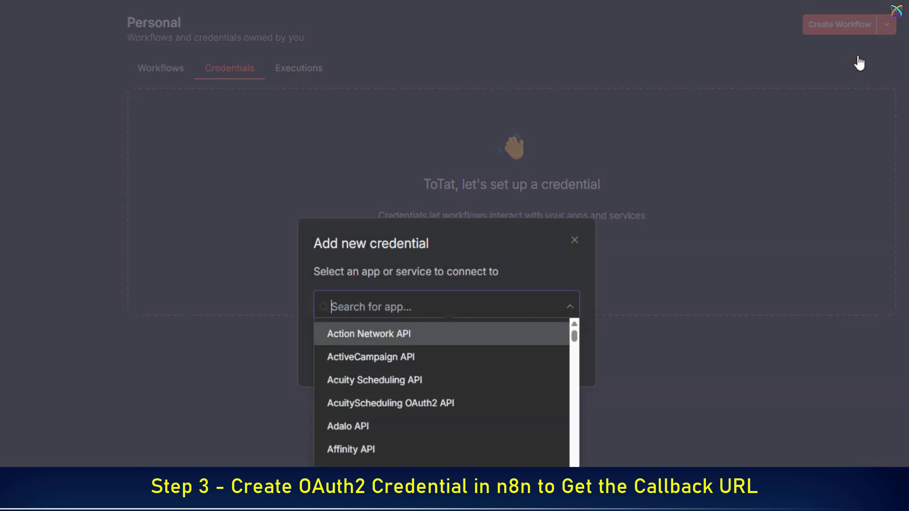
# - Choose Google Sheets OAuth2 API as the credential type and copy its OAuth redirect URL
pyautogui.write('good')
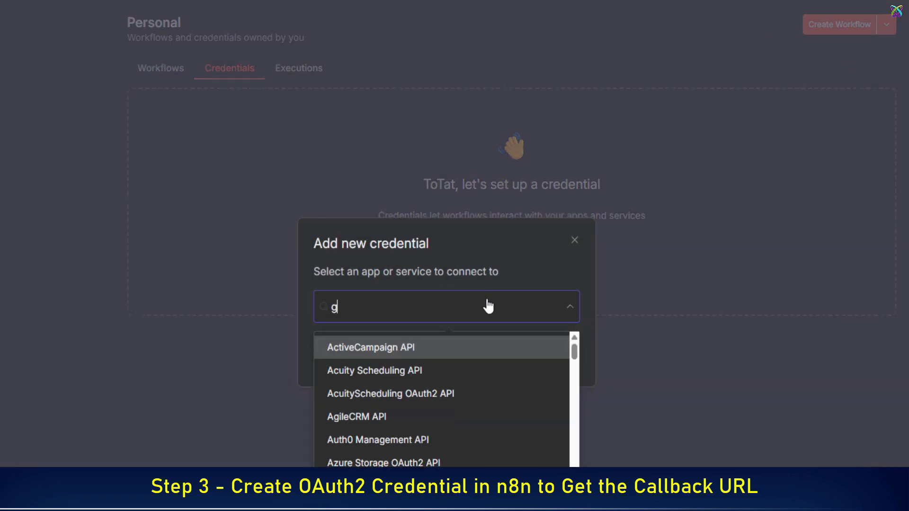
pyautogui.press('BackSpace')
pyautogui.write('gle sheet')
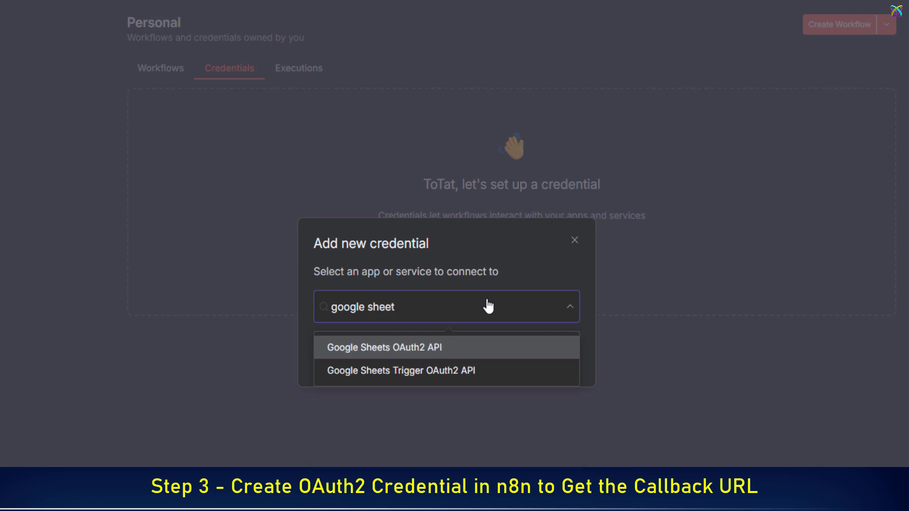
pyautogui.click(446, 355)
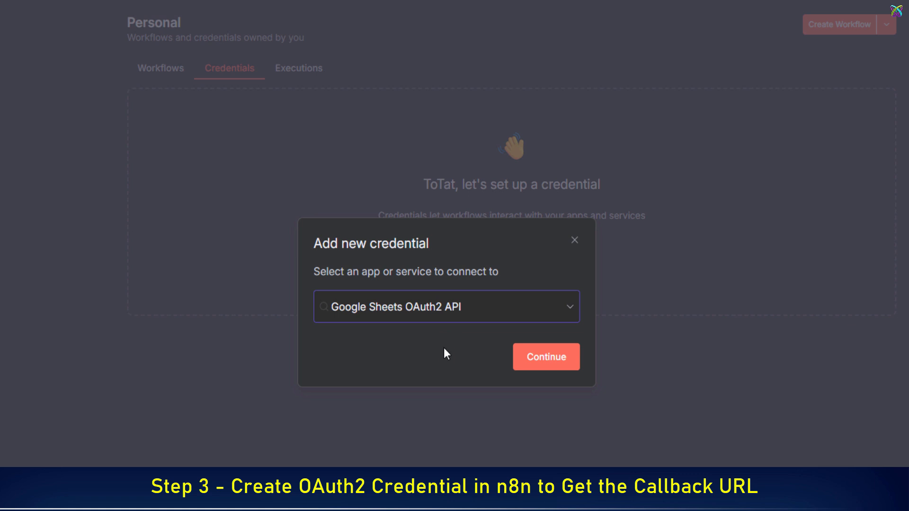
pyautogui.click(538, 358)
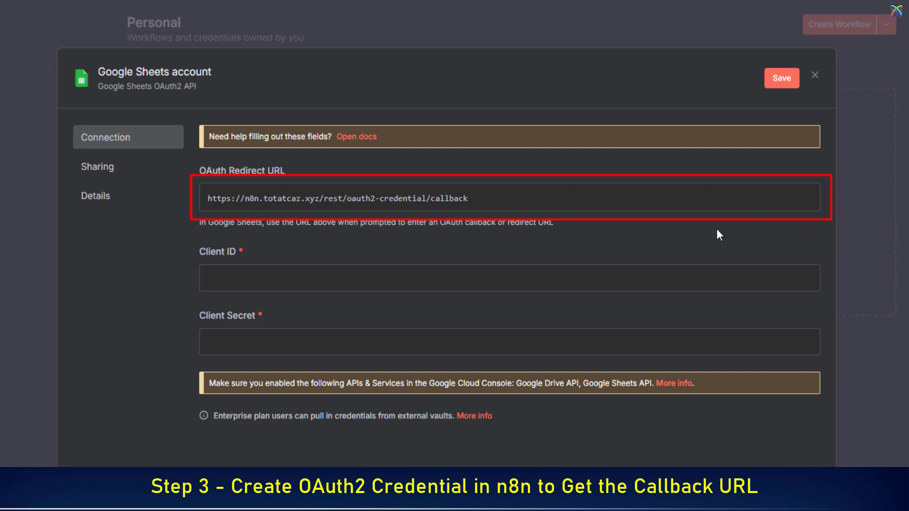
pyautogui.click(774, 197)
# - Paste the copied callback URL after the OAuth Redirect URL label in Notepad, then minimize Notepad
pyautogui.hotkey('alt', 'Tab')
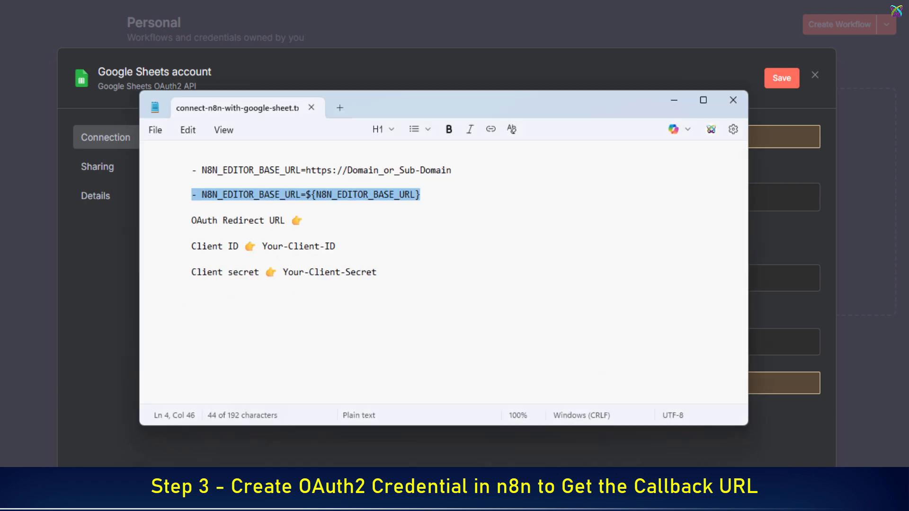
pyautogui.click(338, 220)
pyautogui.rightClick(339, 220)
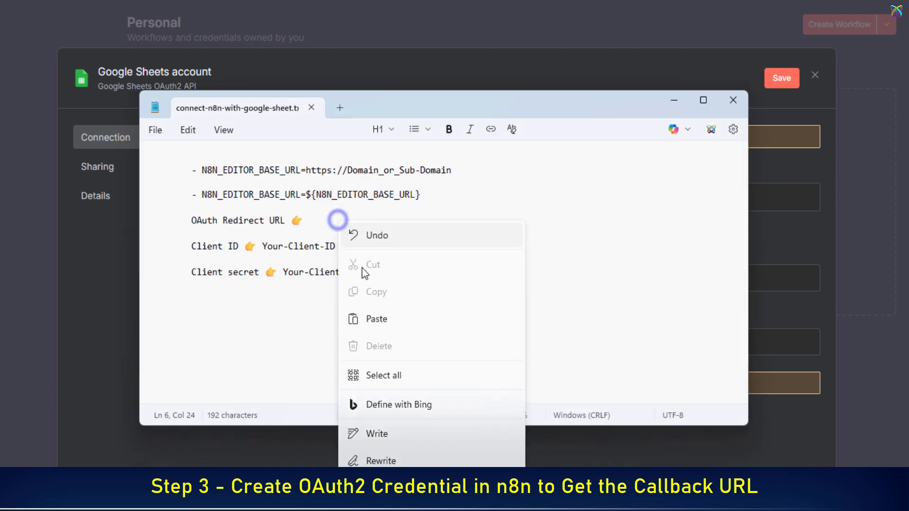
pyautogui.click(371, 316)
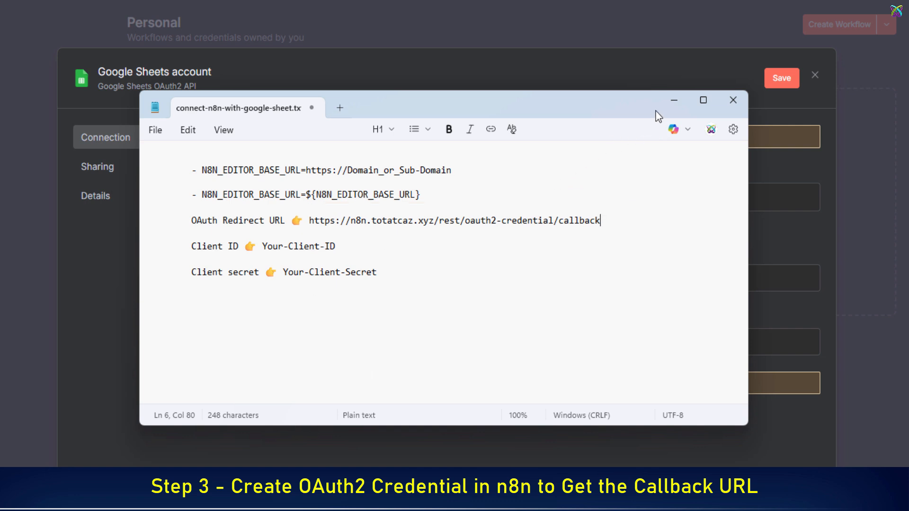
pyautogui.click(672, 101)
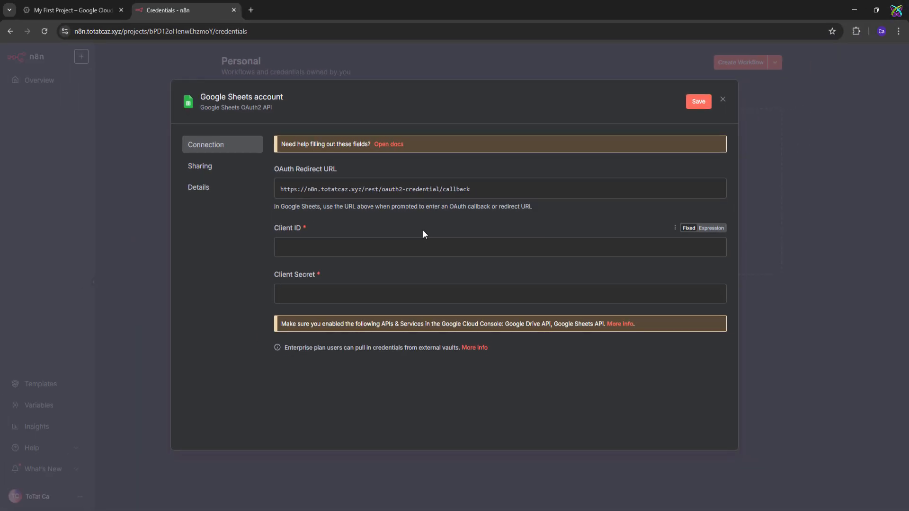
# - Create the Google Cloud project n8n-google-account from the project selector and switch to it
pyautogui.click(69, 18)
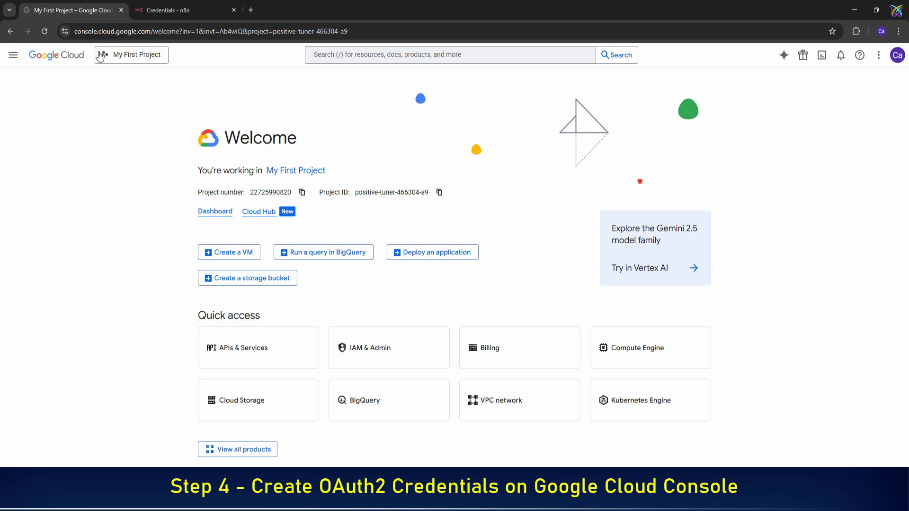
pyautogui.click(136, 59)
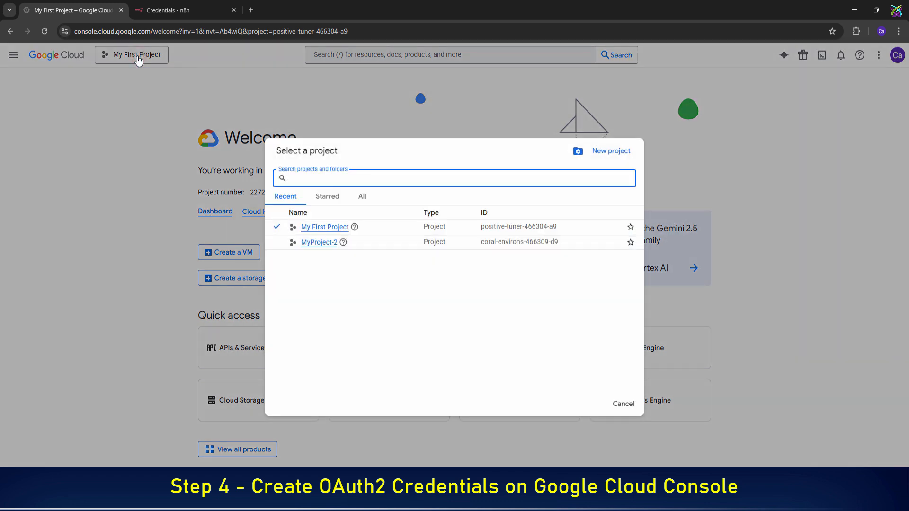
pyautogui.click(611, 151)
pyautogui.write('n')
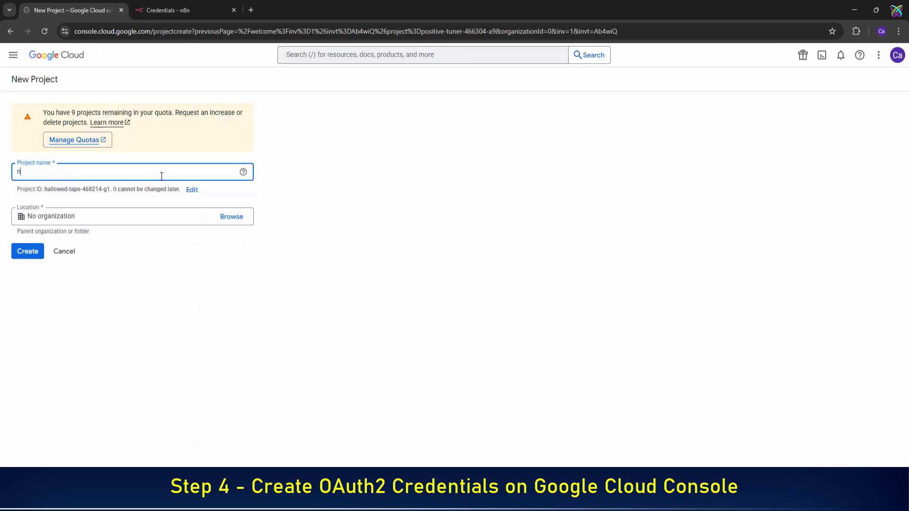
pyautogui.write('8n-google-account')
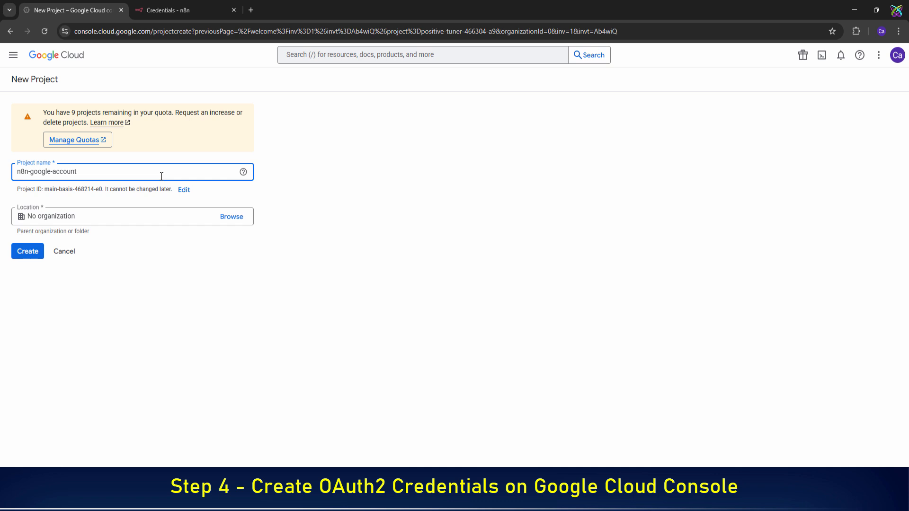
pyautogui.click(41, 256)
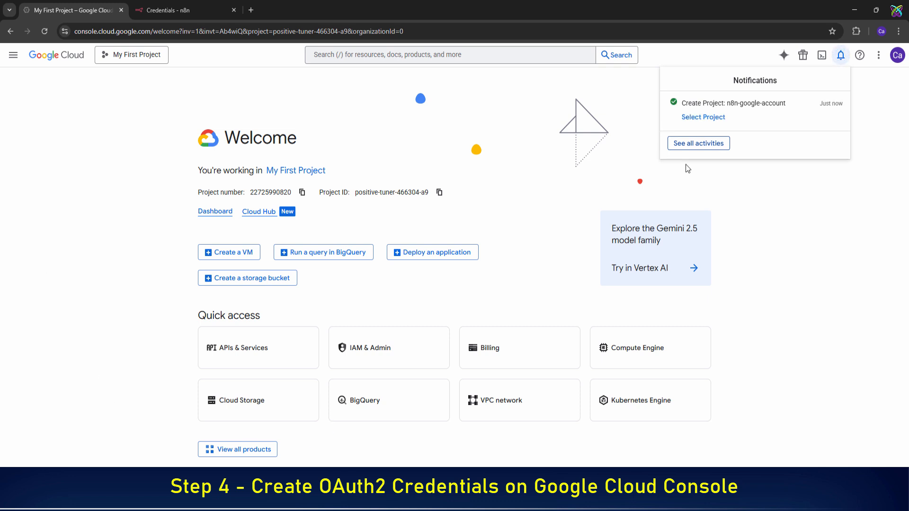
pyautogui.click(710, 118)
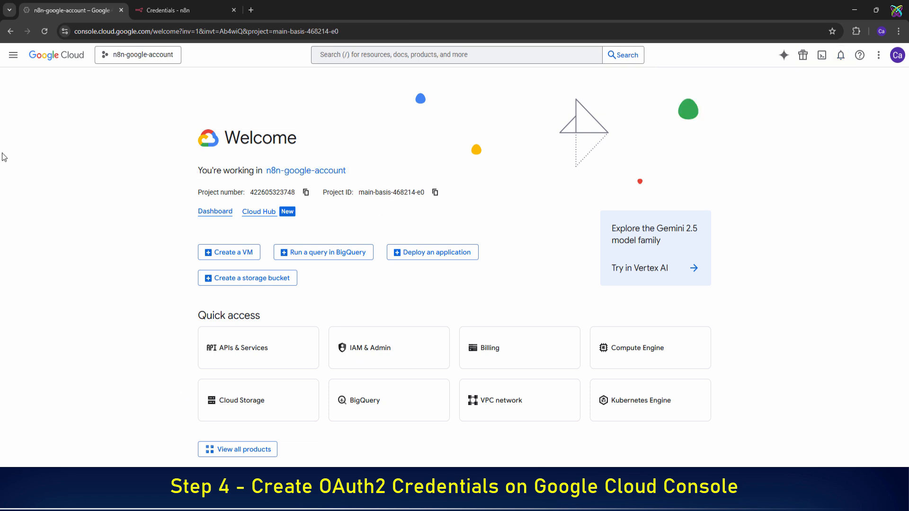
# - Find Google Drive API in the APIs & Services Library and enable it
pyautogui.click(15, 59)
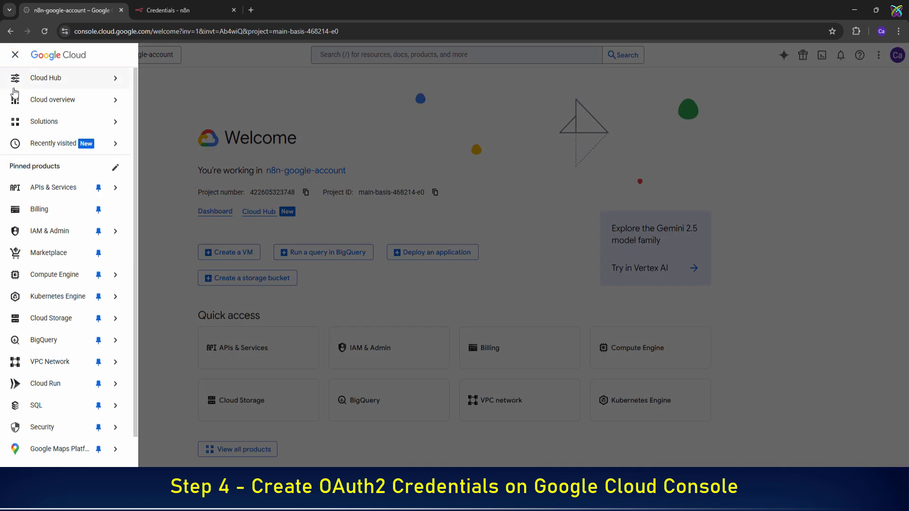
pyautogui.moveTo(38, 191)
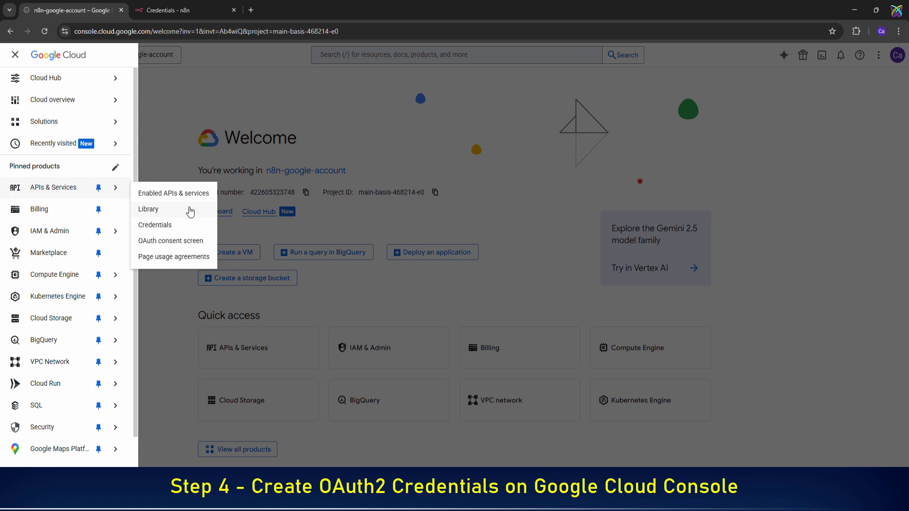
pyautogui.click(190, 210)
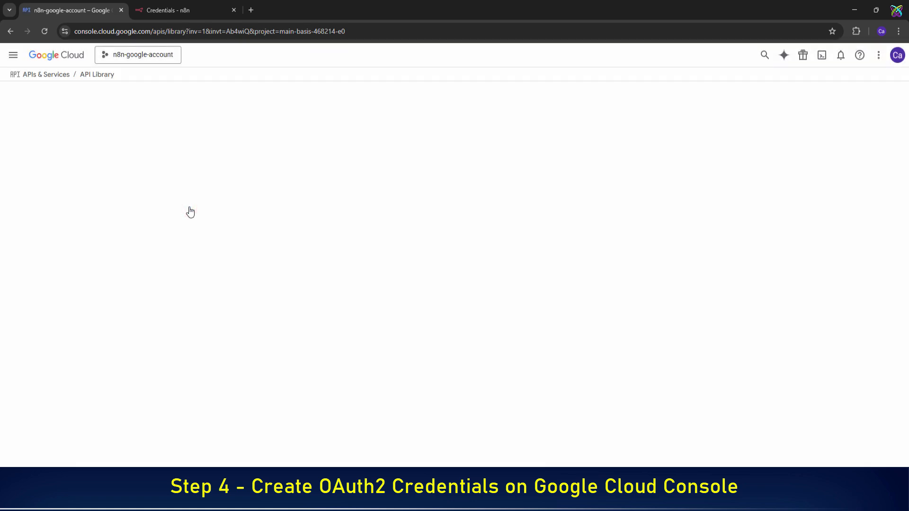
pyautogui.scroll(-7, 190, 211)
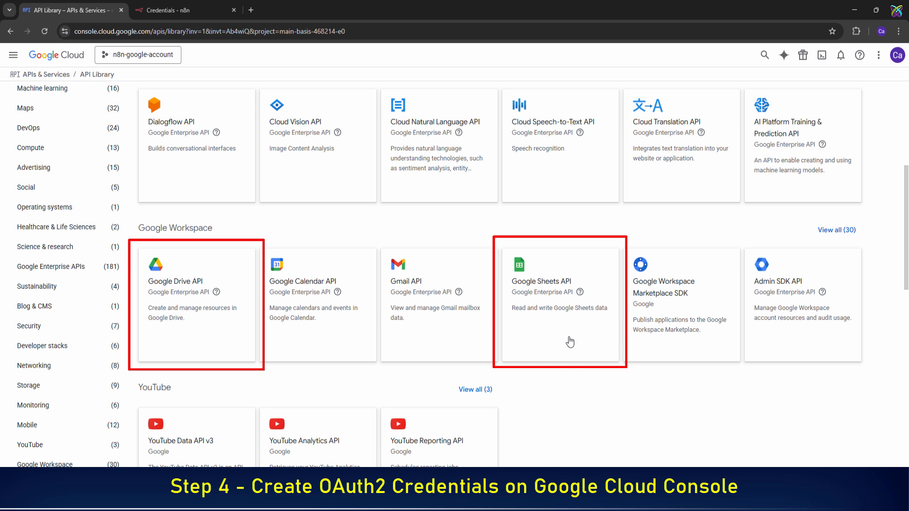
pyautogui.click(227, 316)
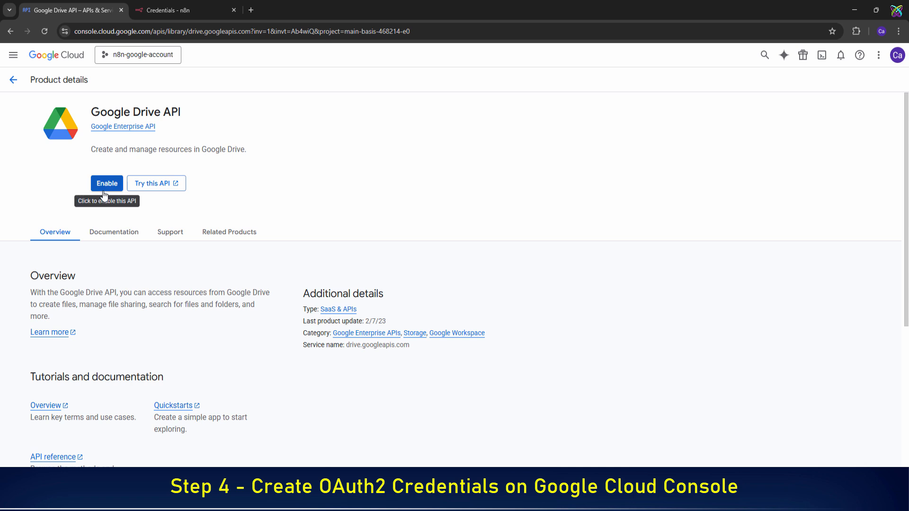
pyautogui.click(103, 189)
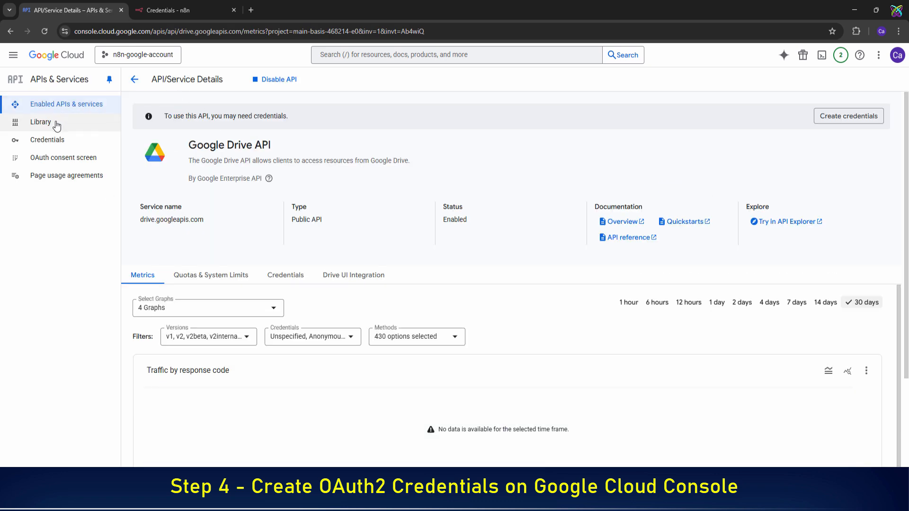
# - Return to the API Library, find Google Sheets API, and enable it
pyautogui.click(57, 124)
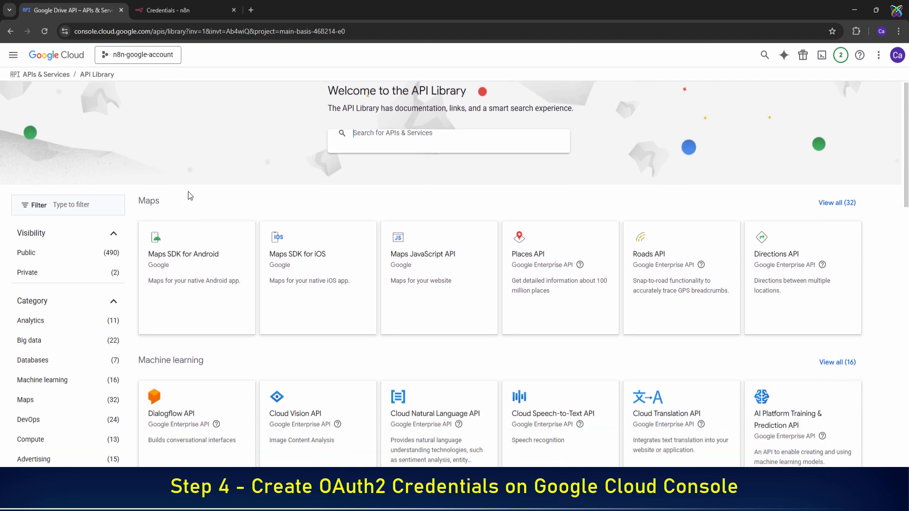
pyautogui.scroll(-8, 188, 192)
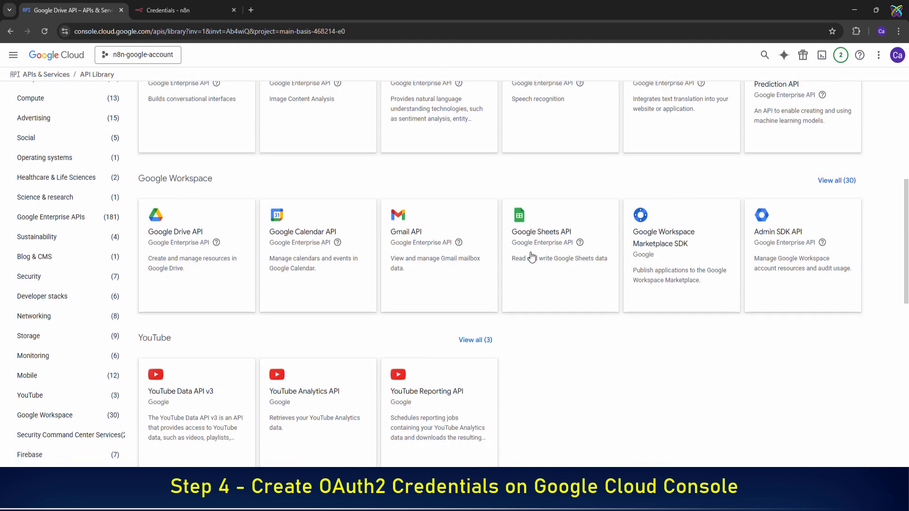
pyautogui.click(531, 257)
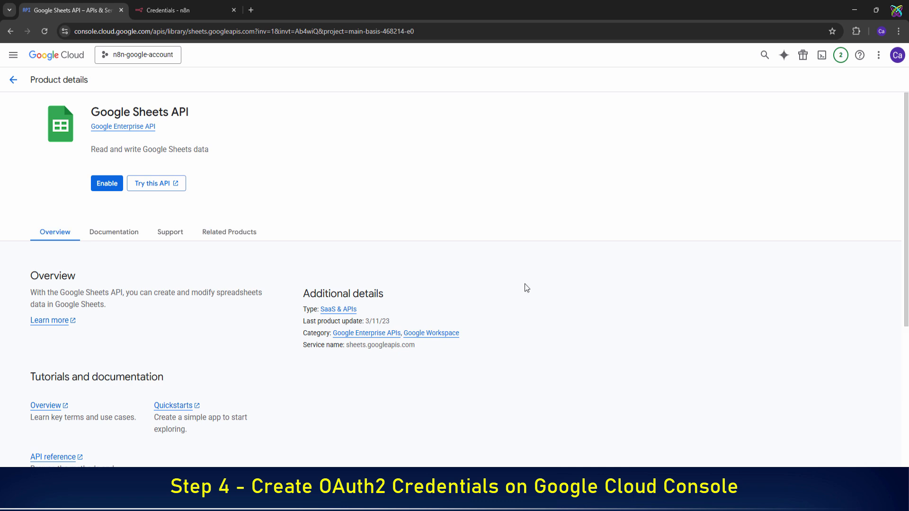
pyautogui.click(121, 191)
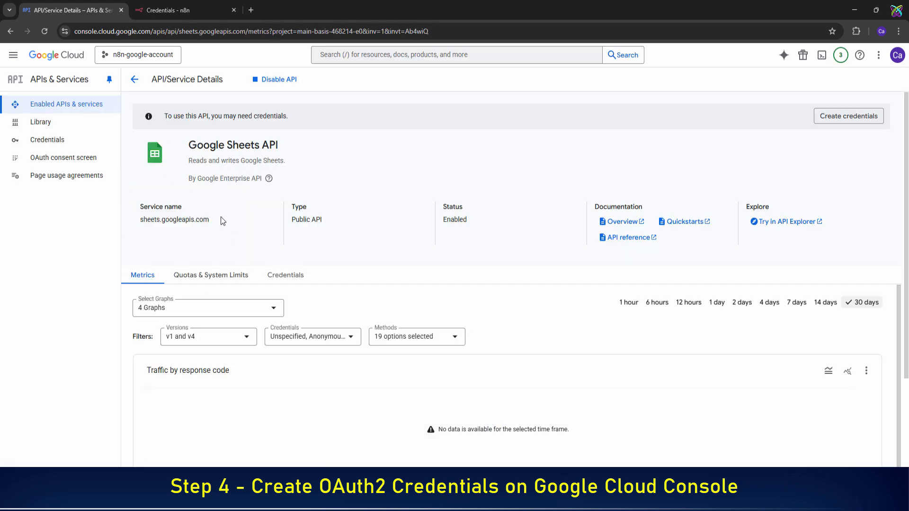
# - In Credentials, start a new OAuth client ID and proceed to configure the consent screen
pyautogui.click(35, 142)
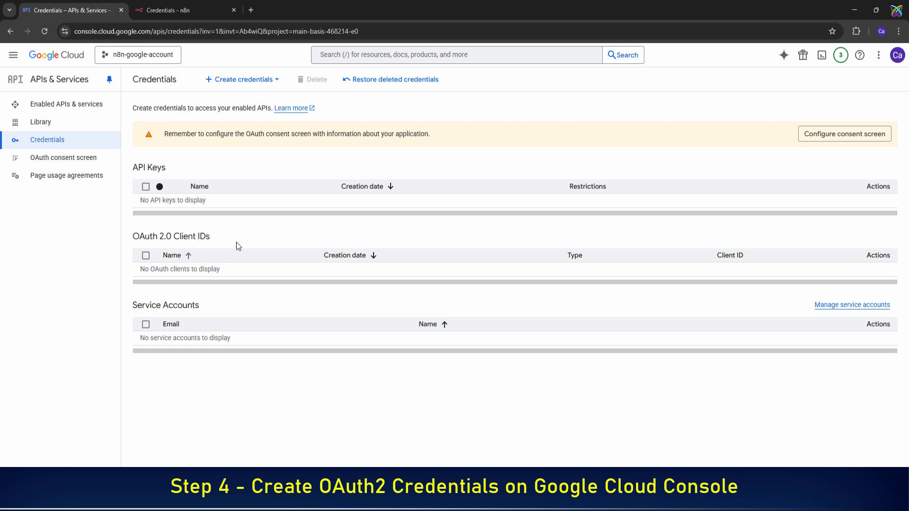
pyautogui.click(274, 85)
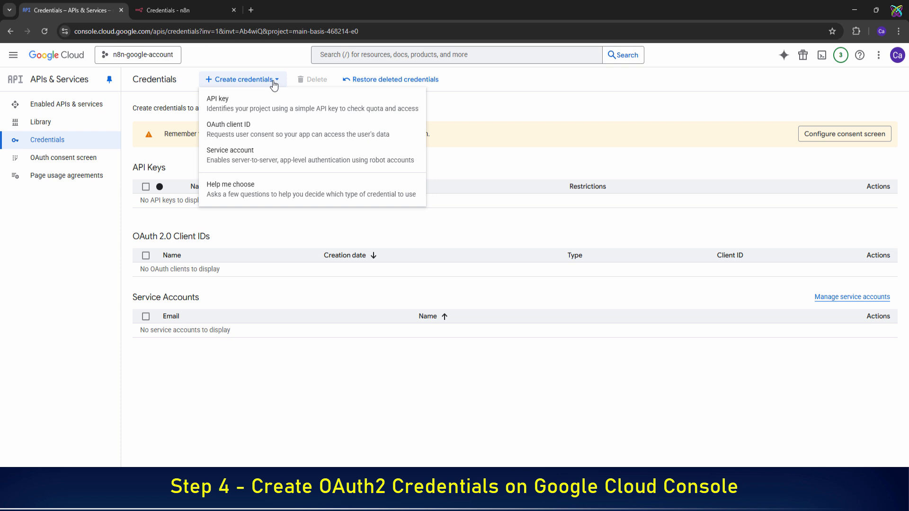
pyautogui.click(299, 128)
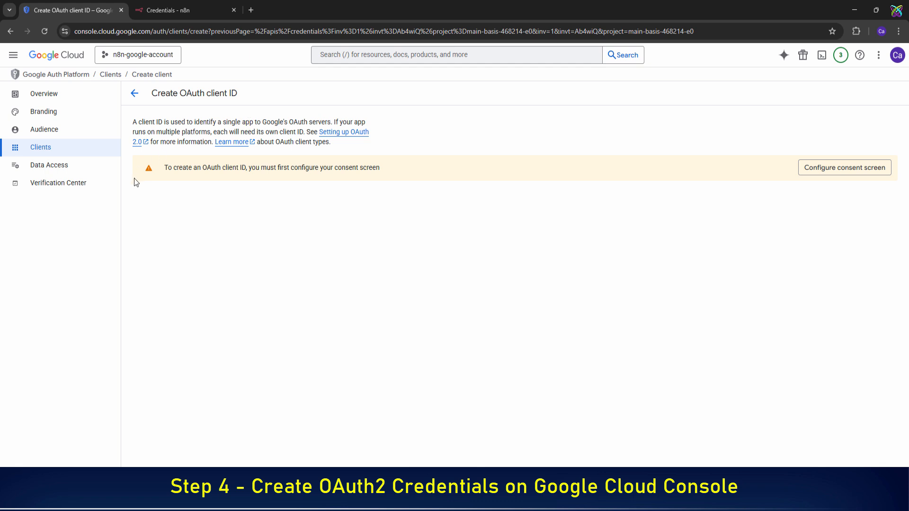
pyautogui.click(864, 178)
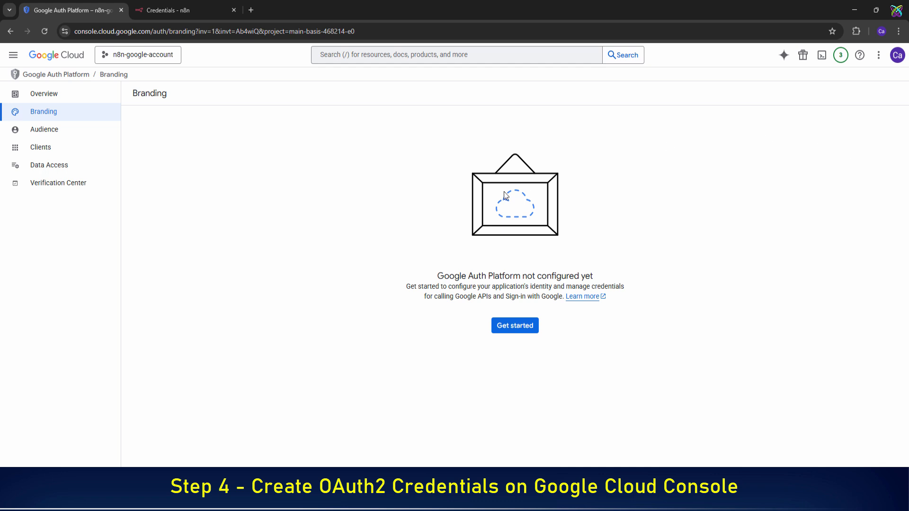
# - Start the Google Auth Platform setup with app name n8n-google-account and the Gmail account as support email
pyautogui.click(528, 327)
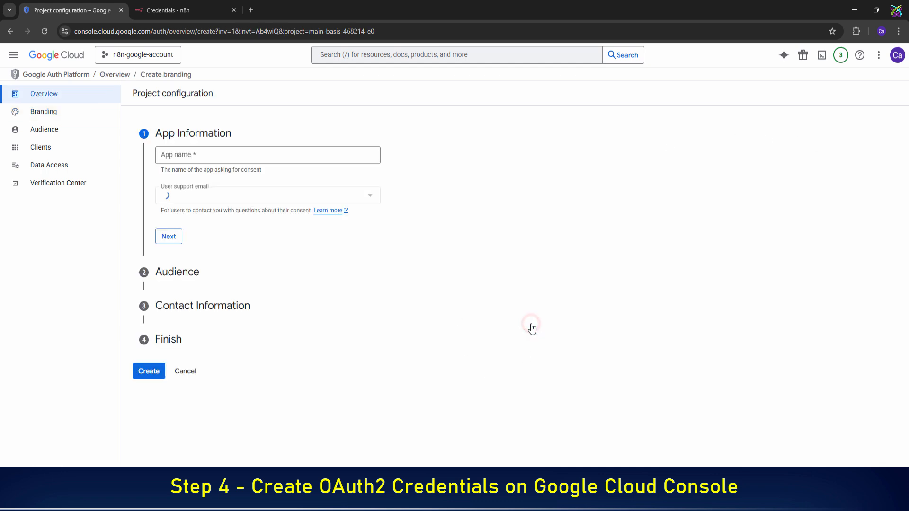
pyautogui.click(326, 152)
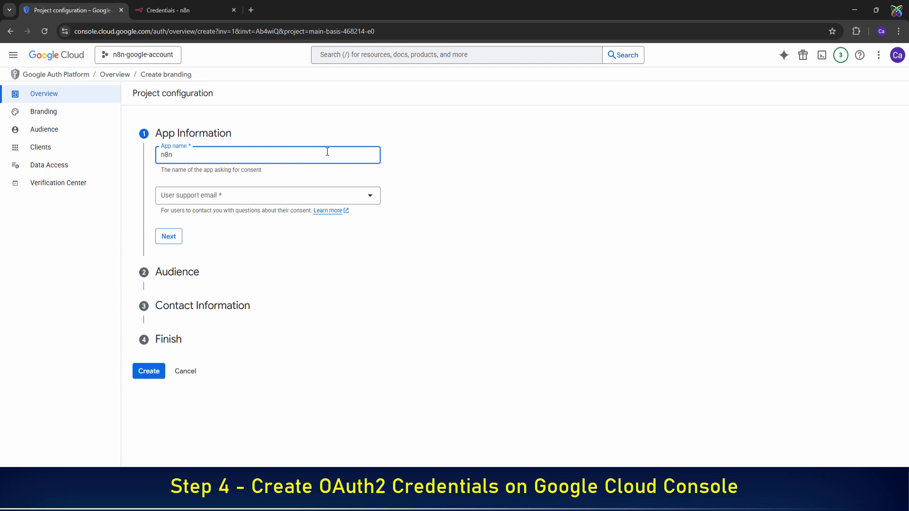
pyautogui.write('n8n-google-account')
pyautogui.click(263, 198)
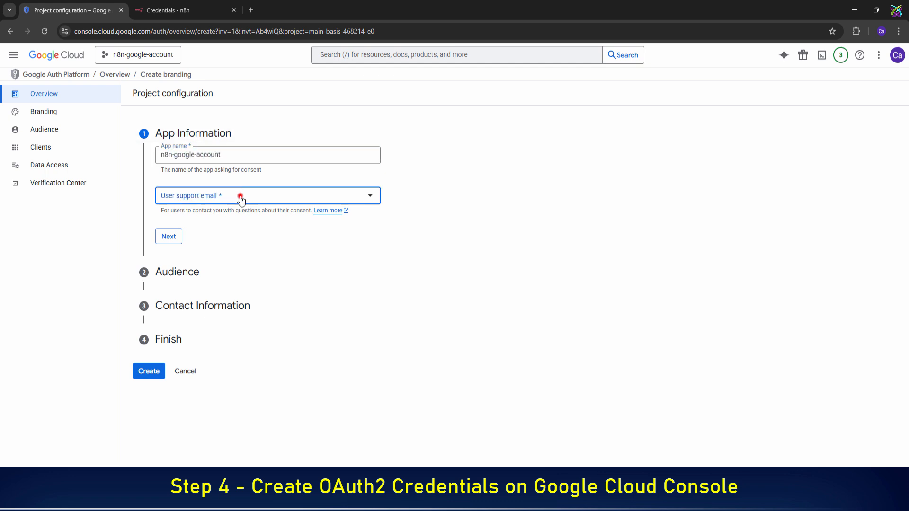
pyautogui.click(246, 199)
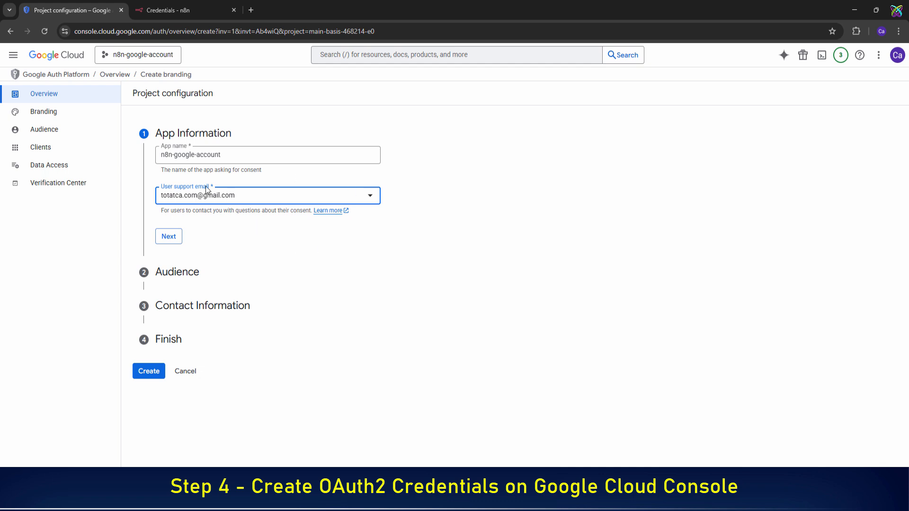
pyautogui.click(181, 242)
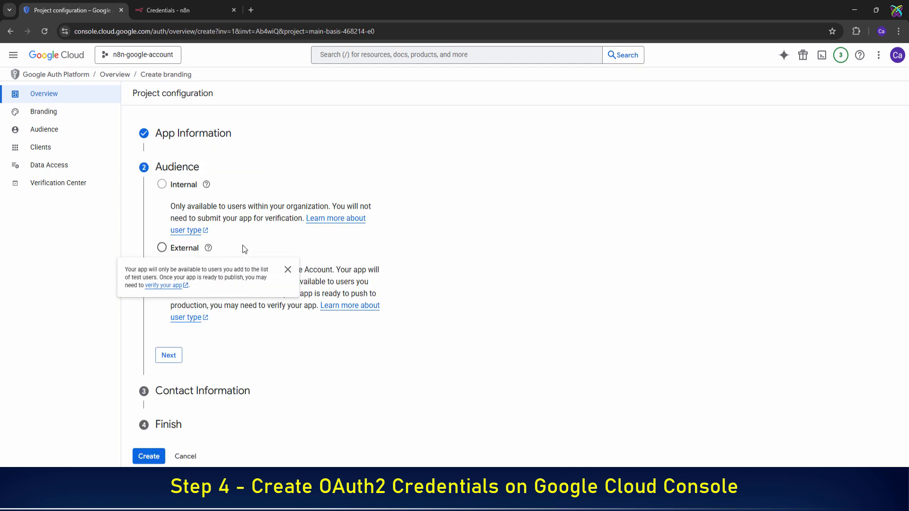
# - Choose External audience, enter the Gmail contact address, accept the user data policy, and create the configuration
pyautogui.click(164, 249)
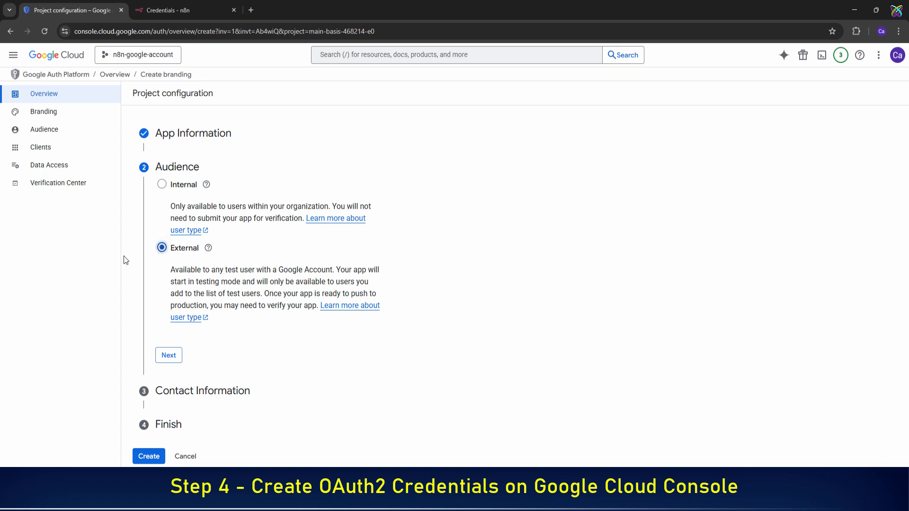
pyautogui.click(169, 356)
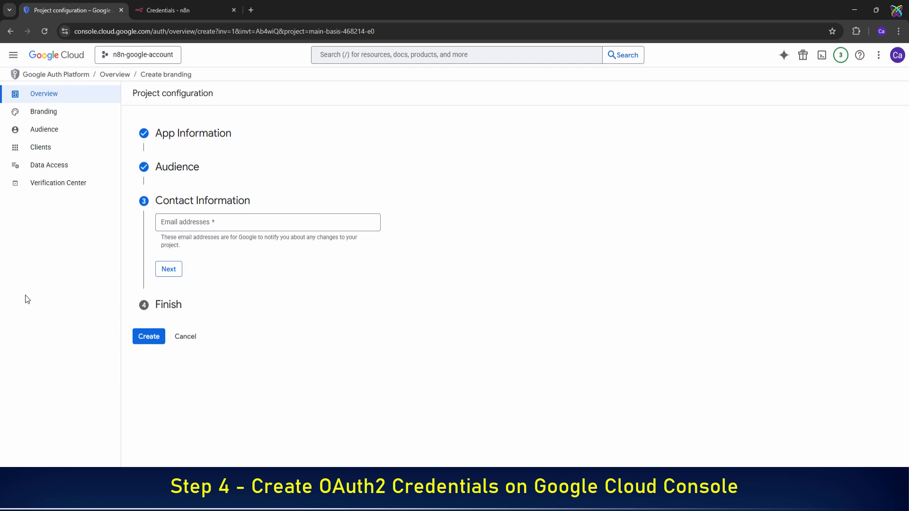
pyautogui.click(275, 224)
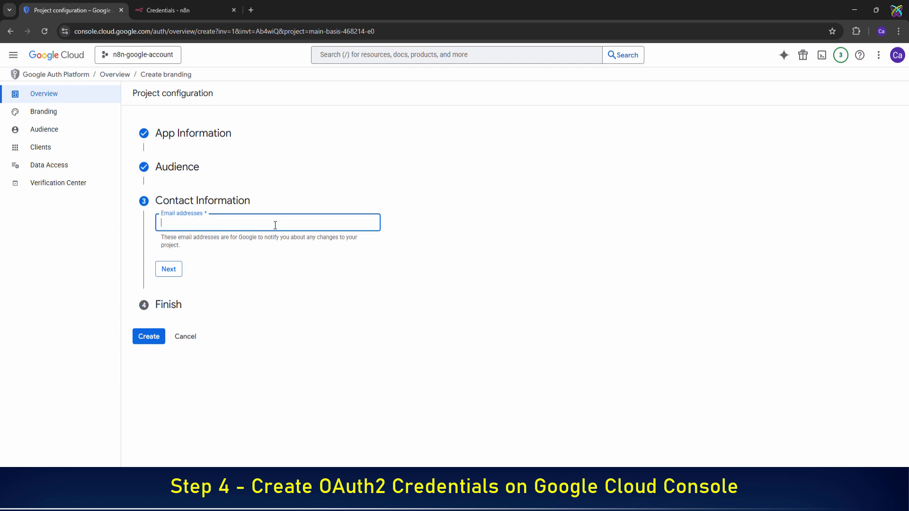
pyautogui.click(170, 270)
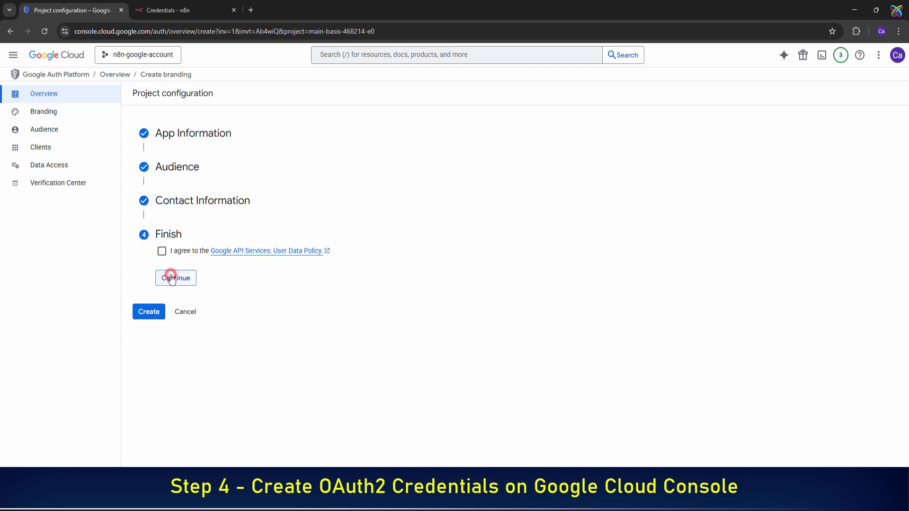
pyautogui.click(162, 251)
pyautogui.click(190, 276)
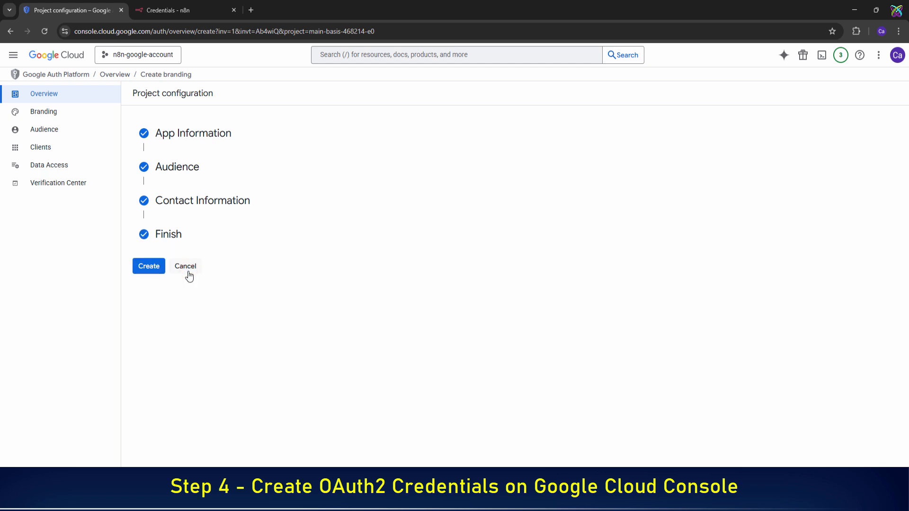
pyautogui.click(160, 268)
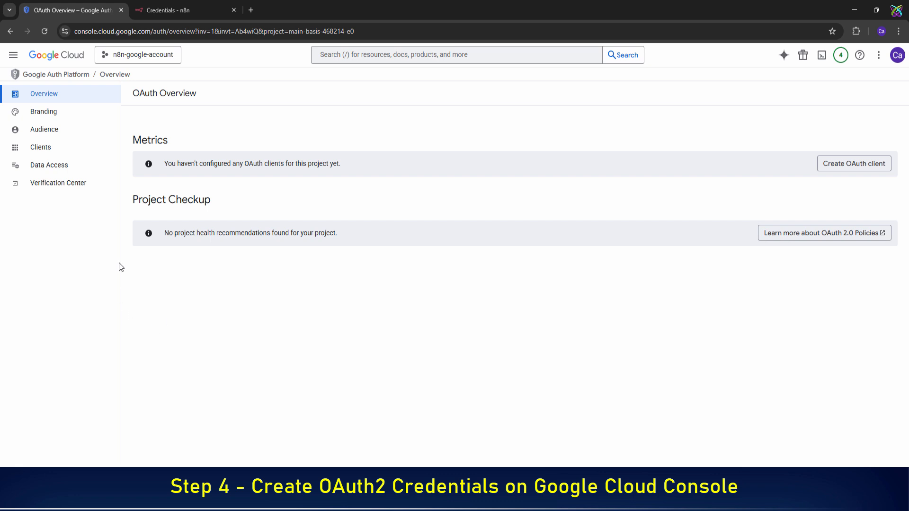
# - Begin a Web application OAuth client named n8n-google-account and add an empty redirect URI row
pyautogui.click(837, 167)
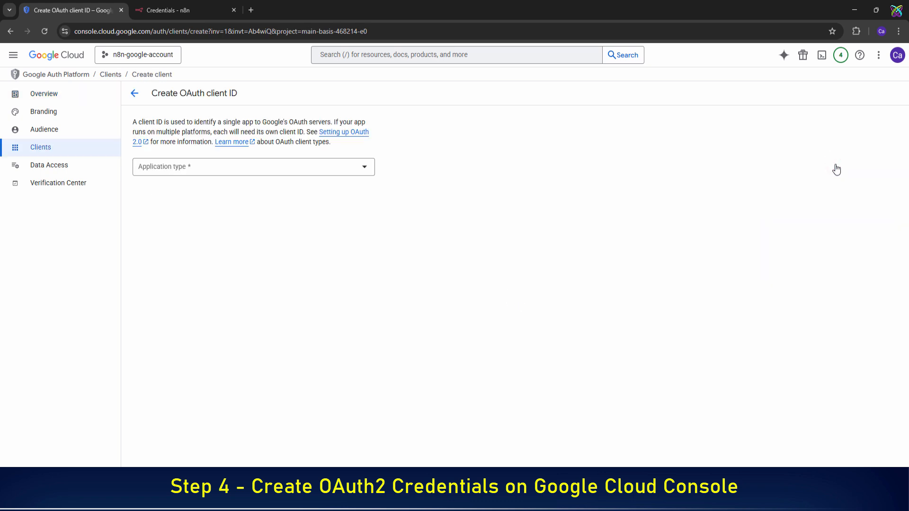
pyautogui.click(355, 170)
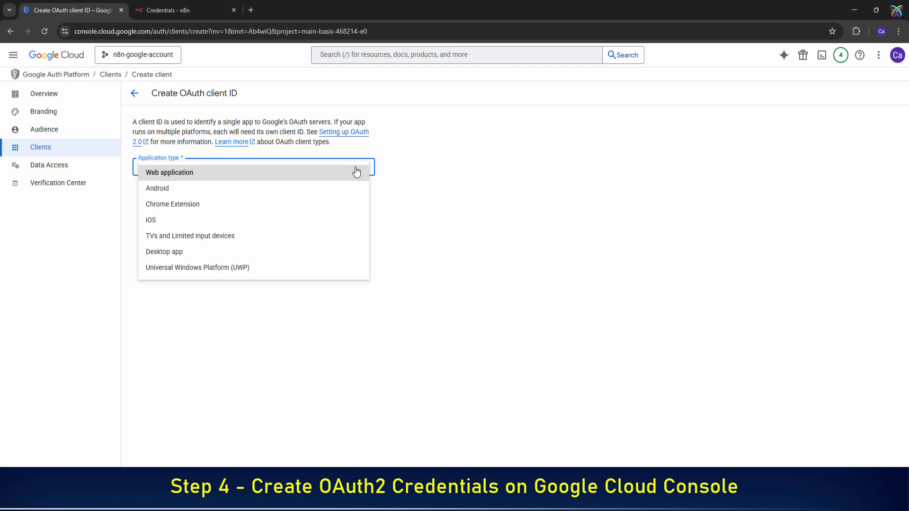
pyautogui.click(241, 175)
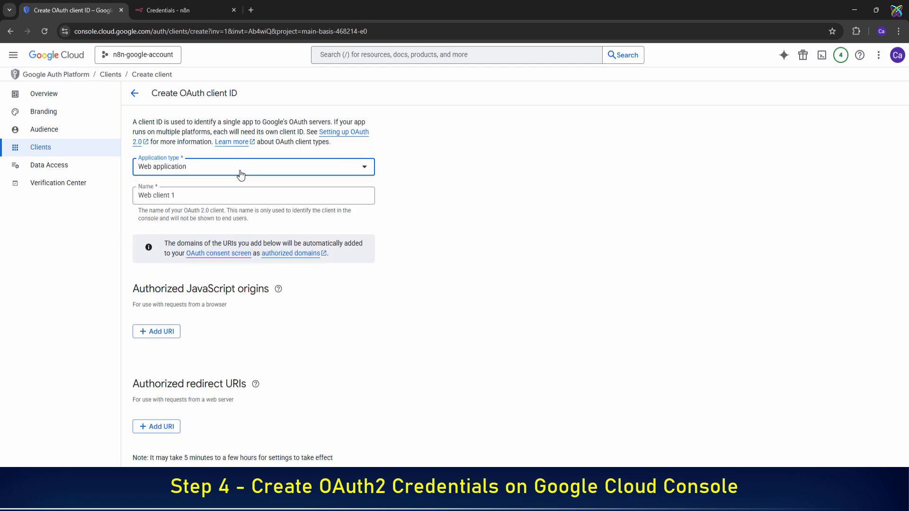
pyautogui.click(298, 198)
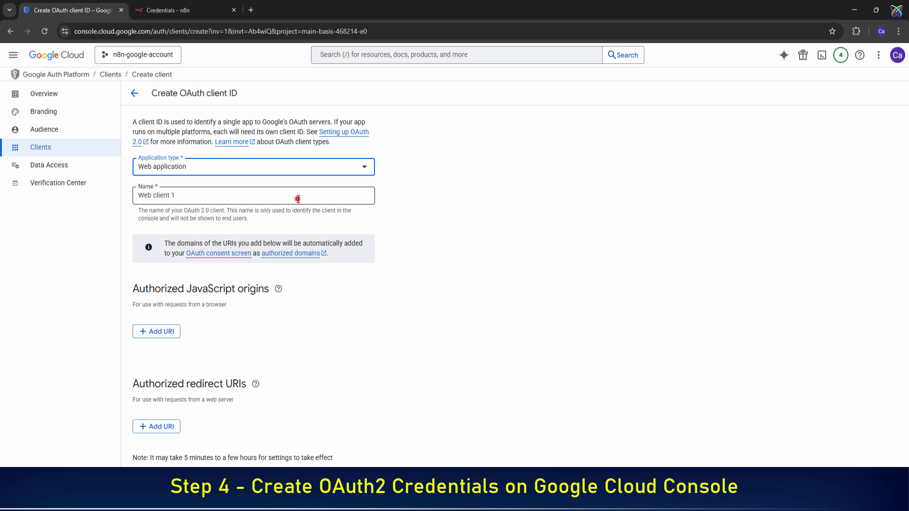
pyautogui.tripleClick(298, 198)
pyautogui.write('n8n')
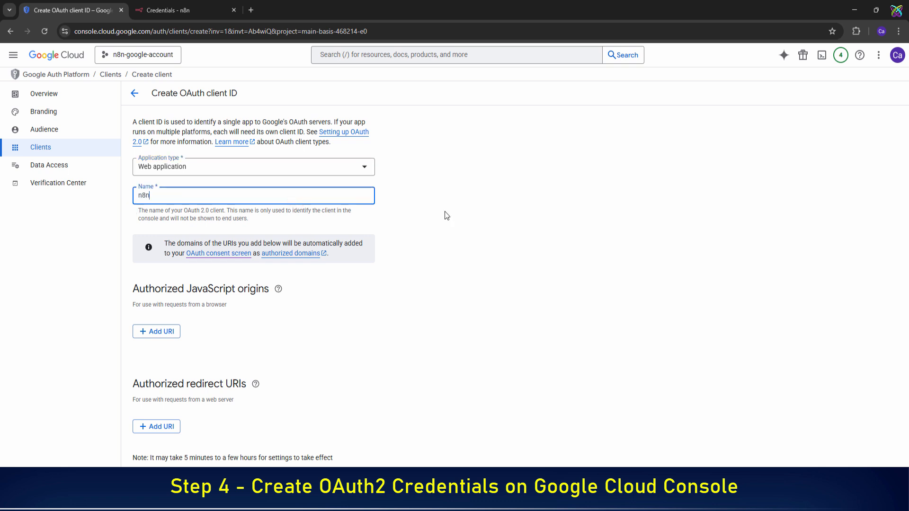
pyautogui.write('-google-account')
pyautogui.click(167, 434)
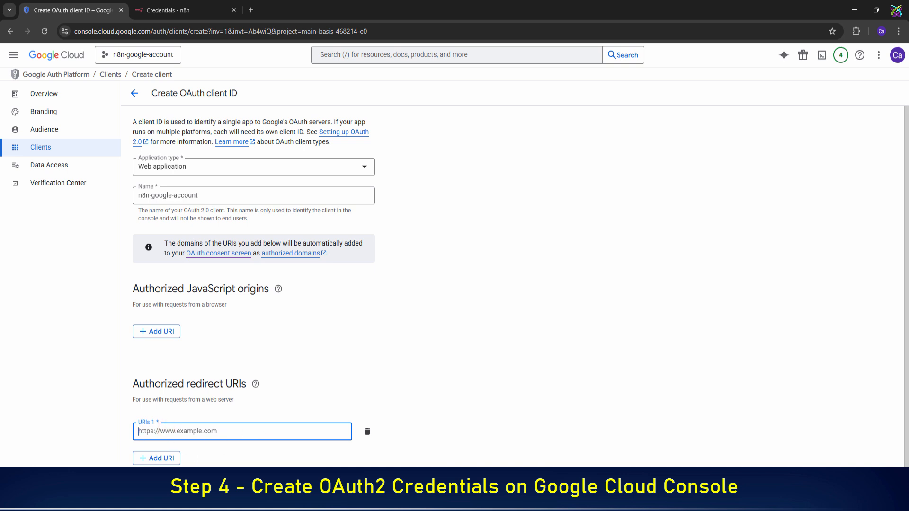
pyautogui.click(101, 500)
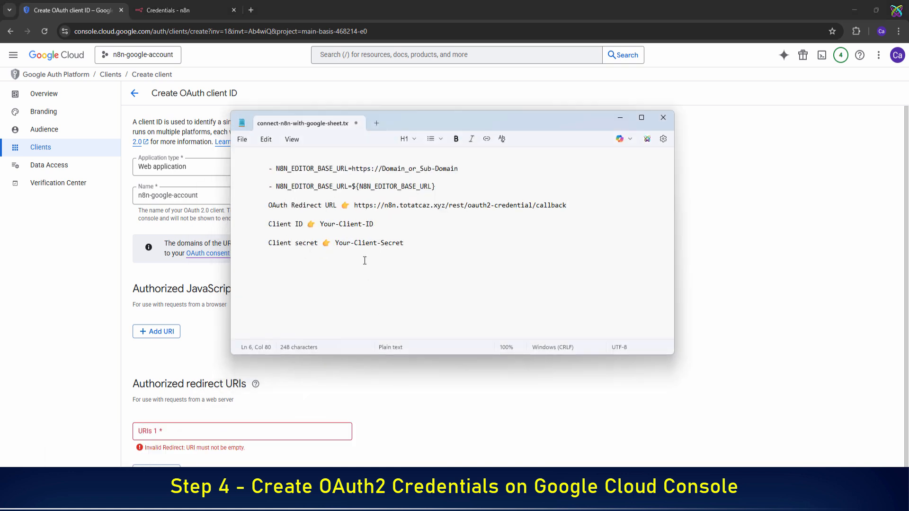
pyautogui.moveTo(355, 207); pyautogui.dragTo(568, 214)
pyautogui.hotkey('ctrl', 'c')
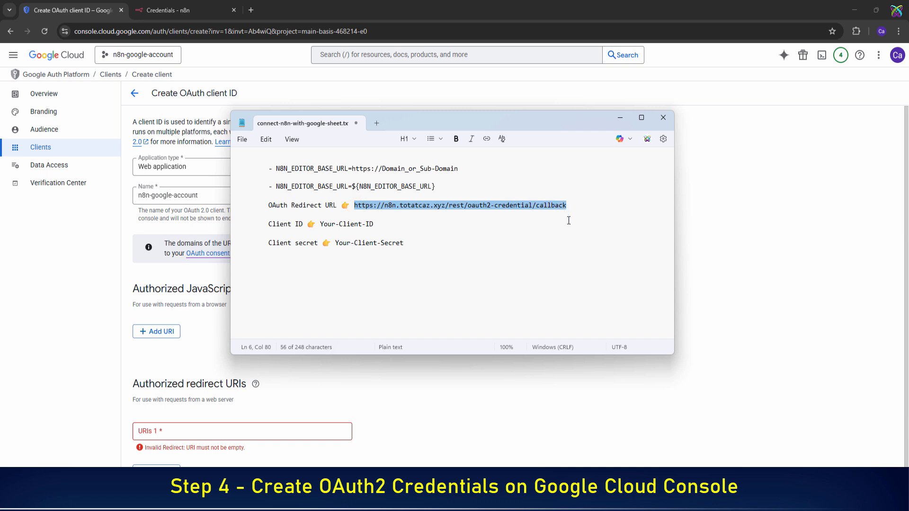
pyautogui.click(189, 430)
pyautogui.hotkey('ctrl', 'v')
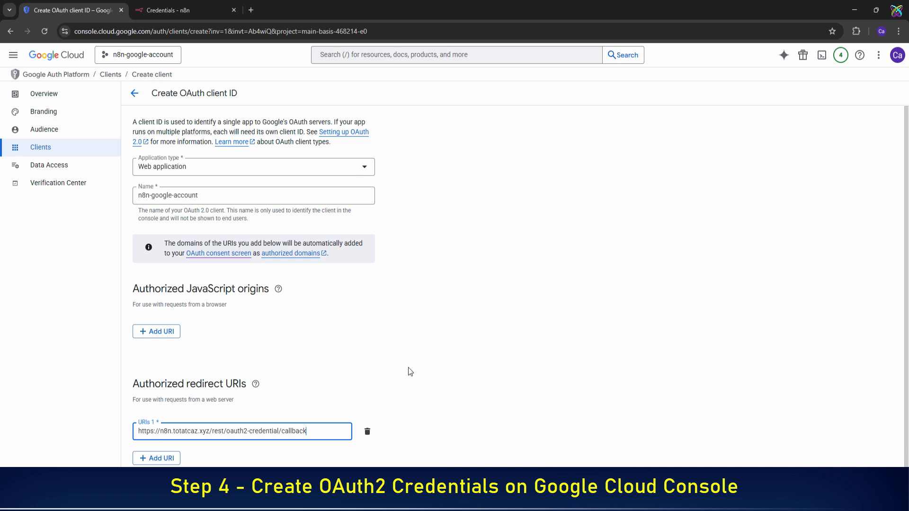
pyautogui.scroll(-1, 408, 368)
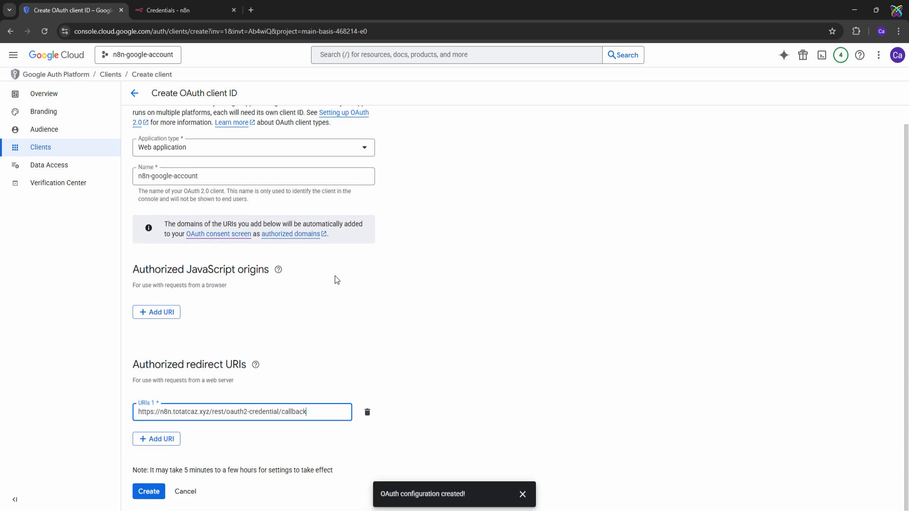
# - Create the OAuth client and paste its client ID over the Your-Client-ID placeholder in the notes
pyautogui.click(160, 492)
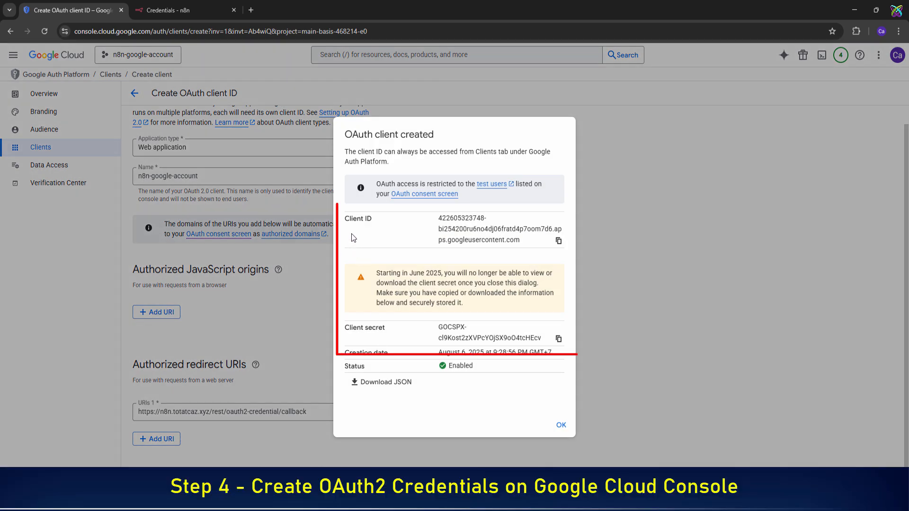
pyautogui.moveTo(345, 218); pyautogui.dragTo(372, 218)
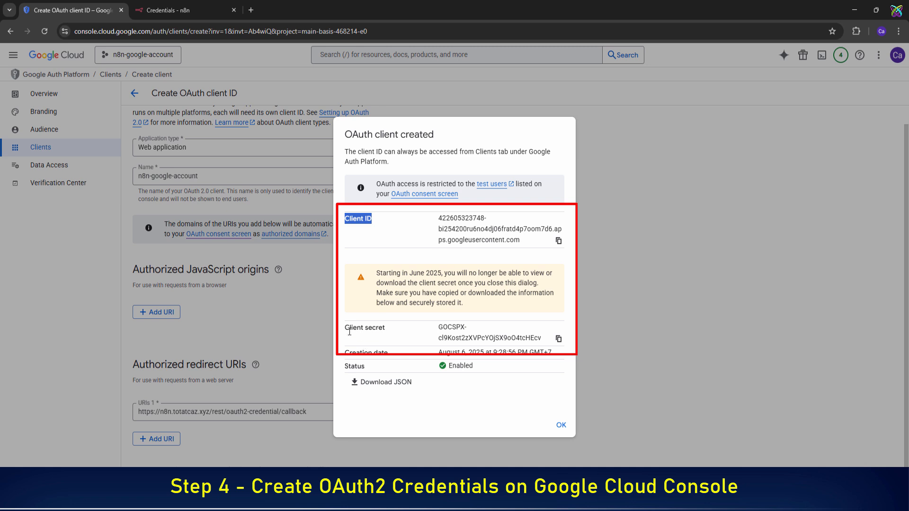
pyautogui.moveTo(344, 328); pyautogui.dragTo(407, 328)
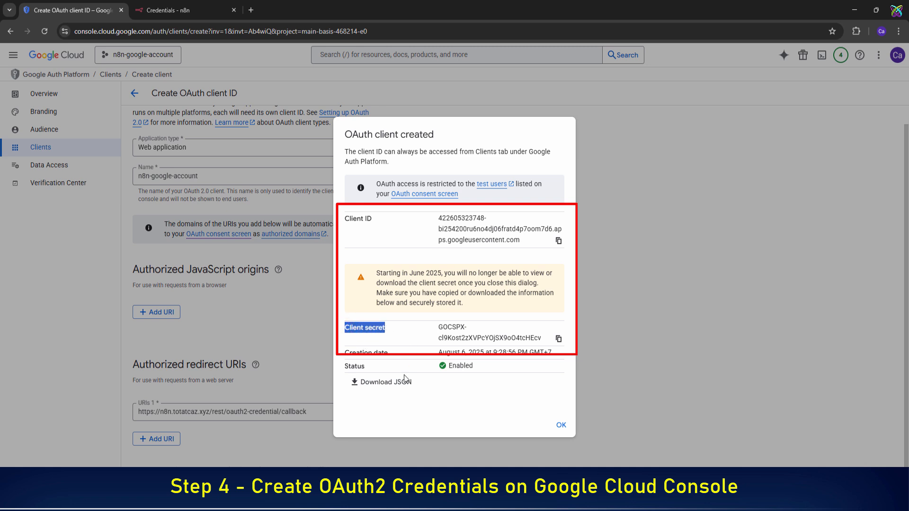
pyautogui.click(558, 242)
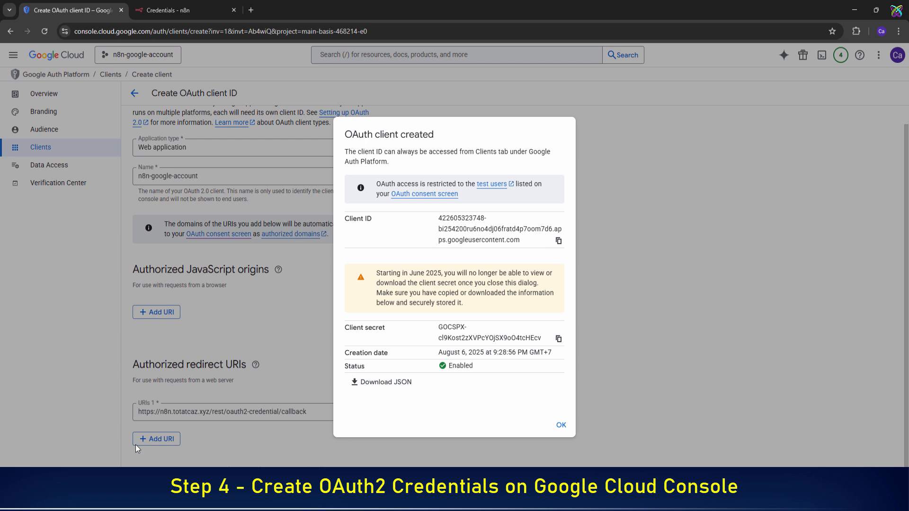
pyautogui.hotkey('alt', 'Tab')
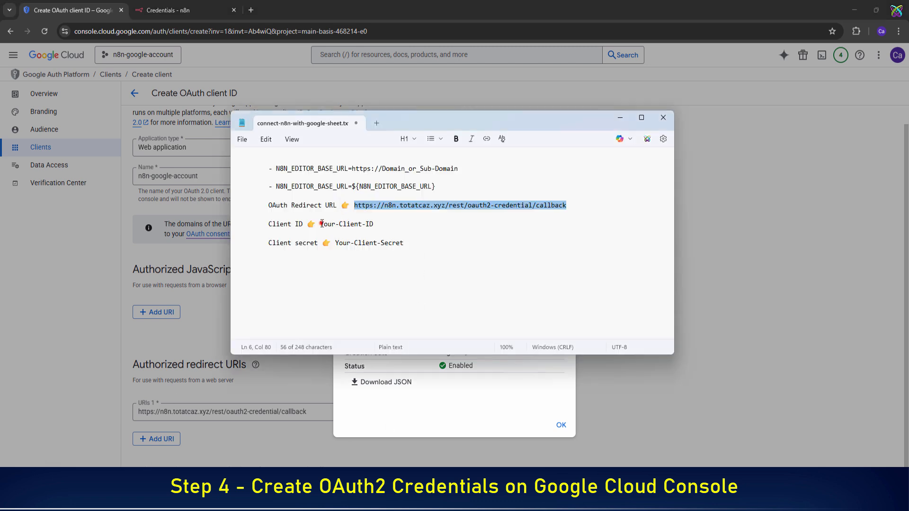
pyautogui.moveTo(320, 224); pyautogui.dragTo(378, 224)
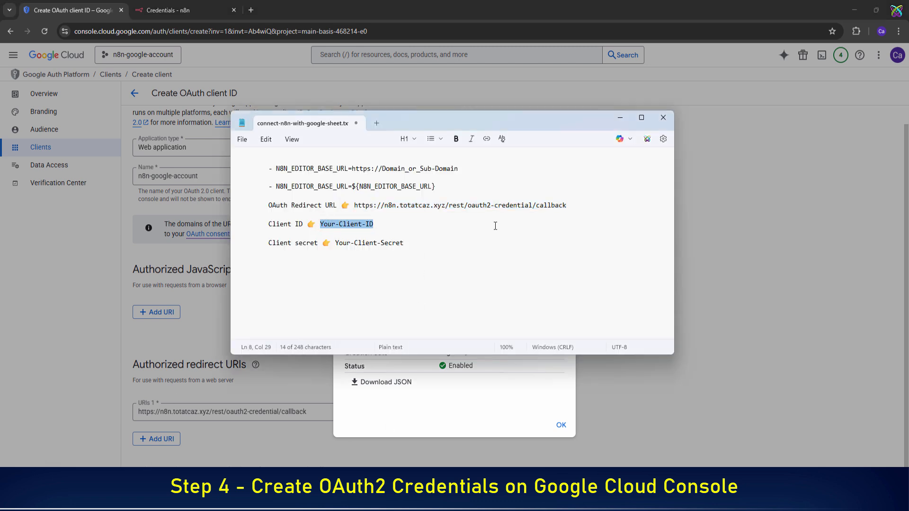
pyautogui.hotkey('ctrl', 'v')
# - Copy the client secret into the notes over the Your-Client-Secret placeholder
pyautogui.click(338, 405)
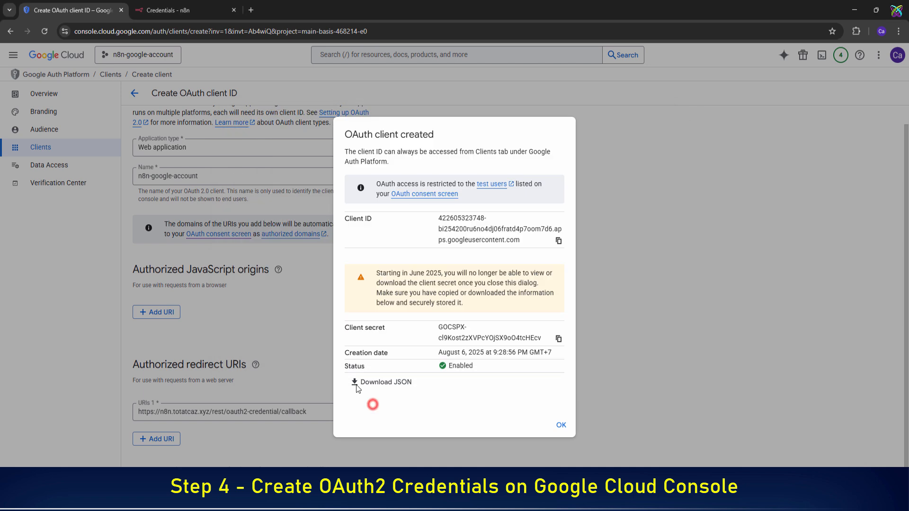
pyautogui.click(559, 339)
pyautogui.hotkey('alt', 'Tab')
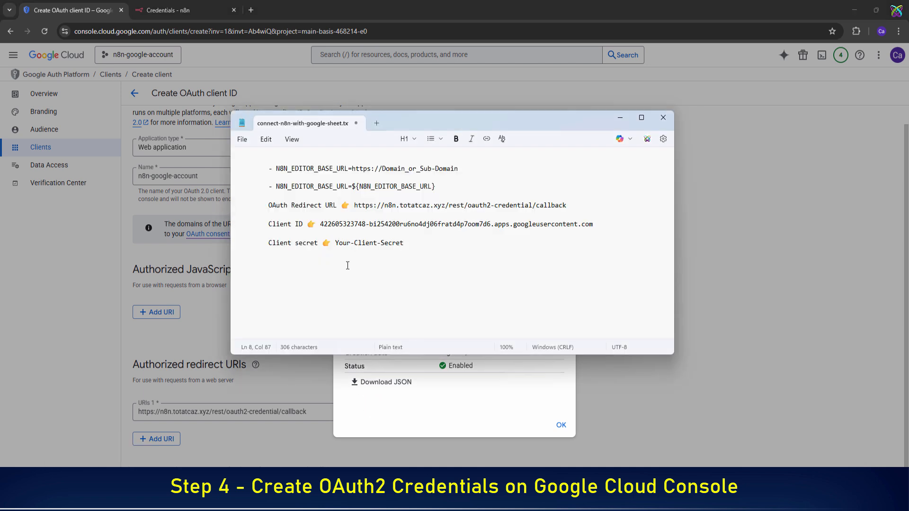
pyautogui.moveTo(335, 243); pyautogui.dragTo(403, 244)
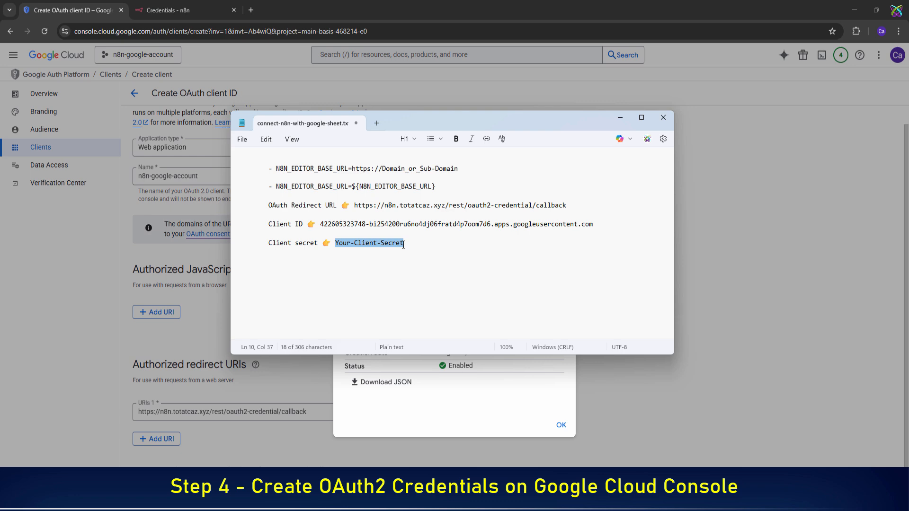
pyautogui.hotkey('ctrl', 'v')
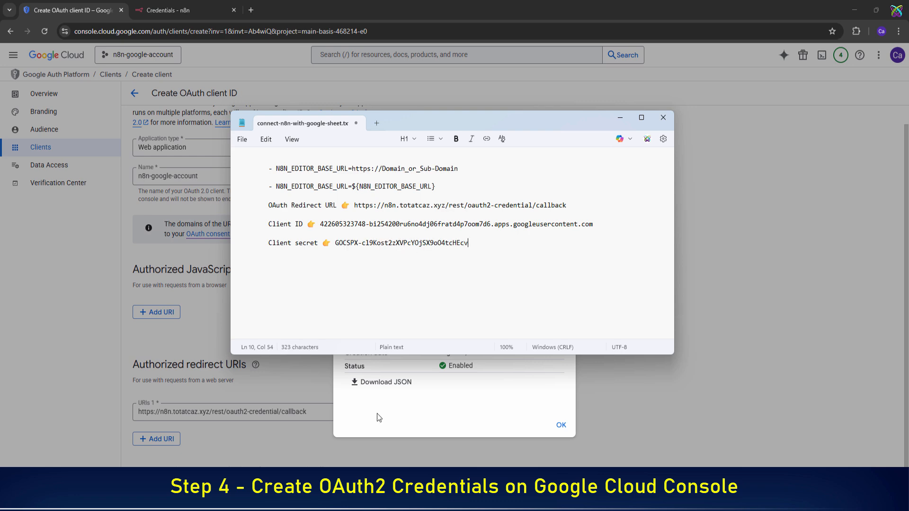
pyautogui.hotkey('alt', 'Tab')
# - Dismiss the client-created confirmation, then add and save the Gmail address as a test user under Audience
pyautogui.click(562, 426)
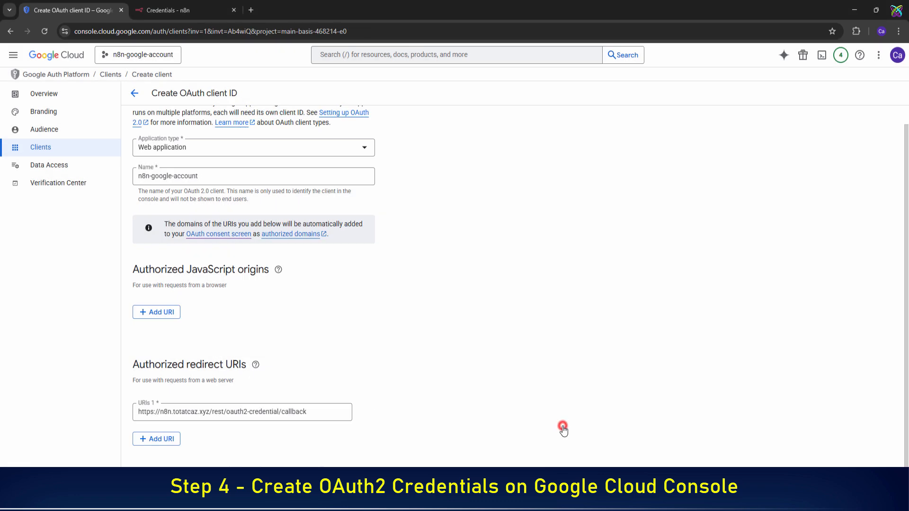
pyautogui.click(59, 132)
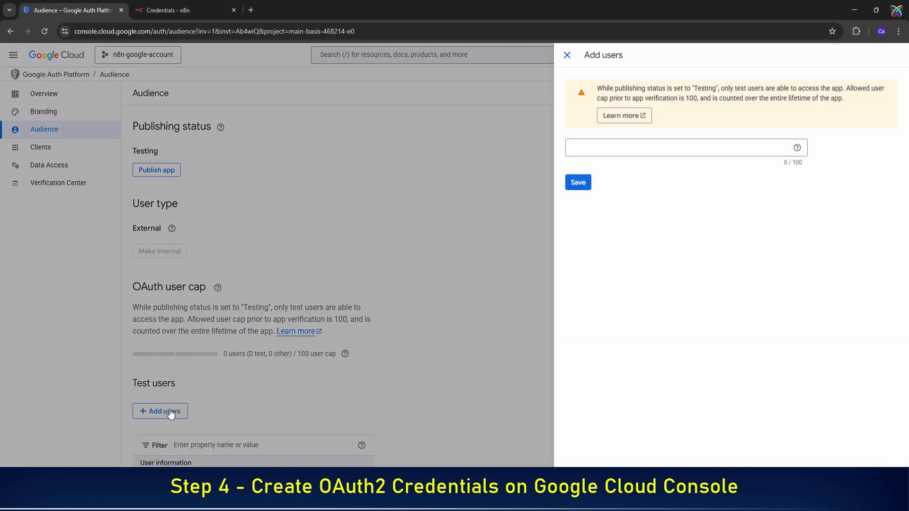
pyautogui.click(758, 153)
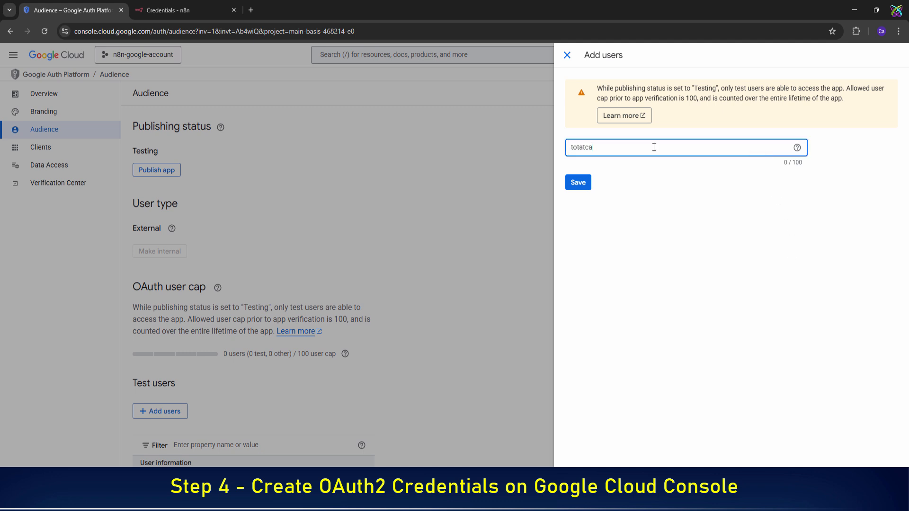
pyautogui.press('Tab')
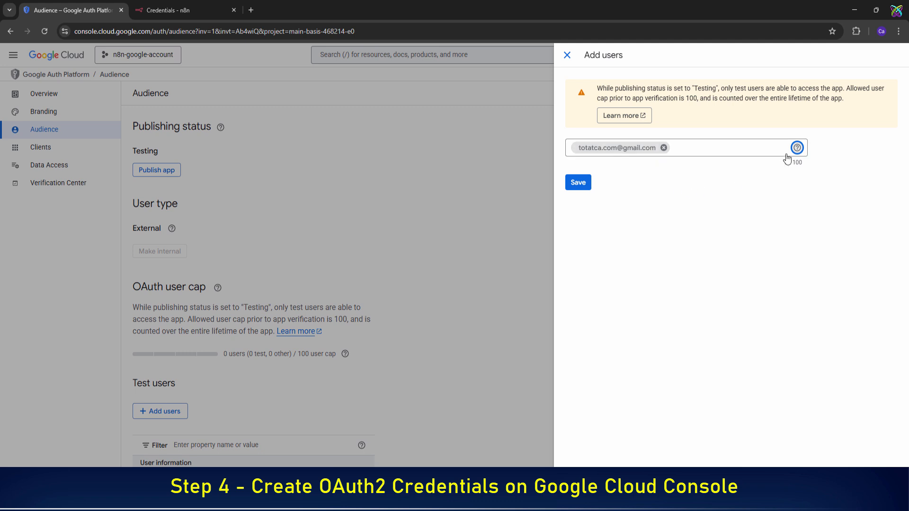
pyautogui.click(577, 182)
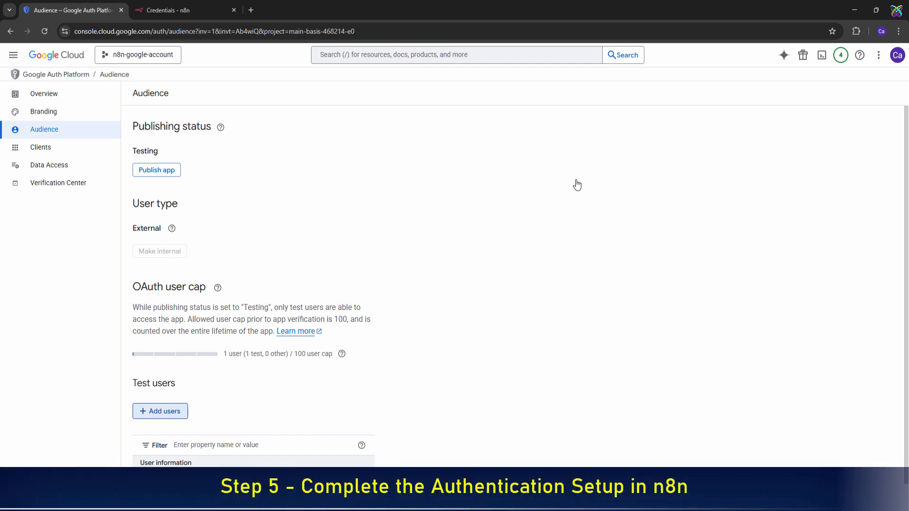
# - Paste the saved client ID from the notes into the n8n credential's Client ID field
pyautogui.click(172, 10)
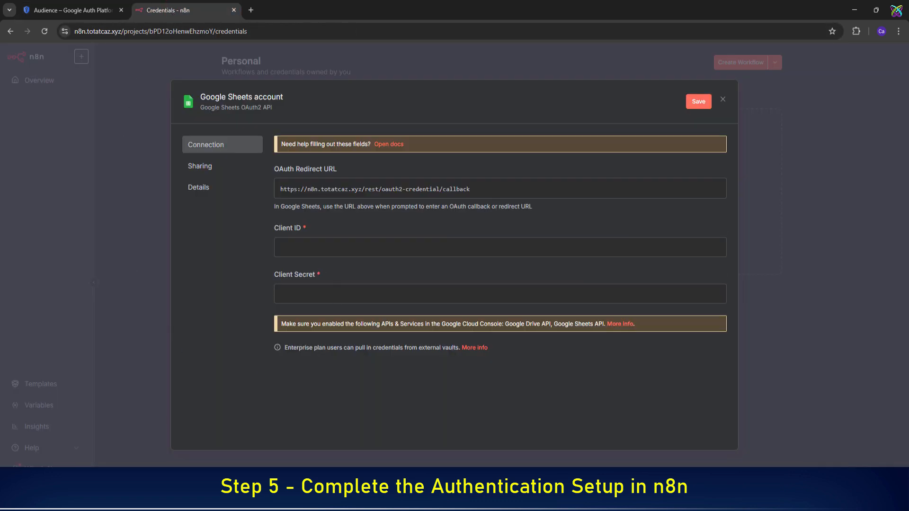
pyautogui.click(99, 500)
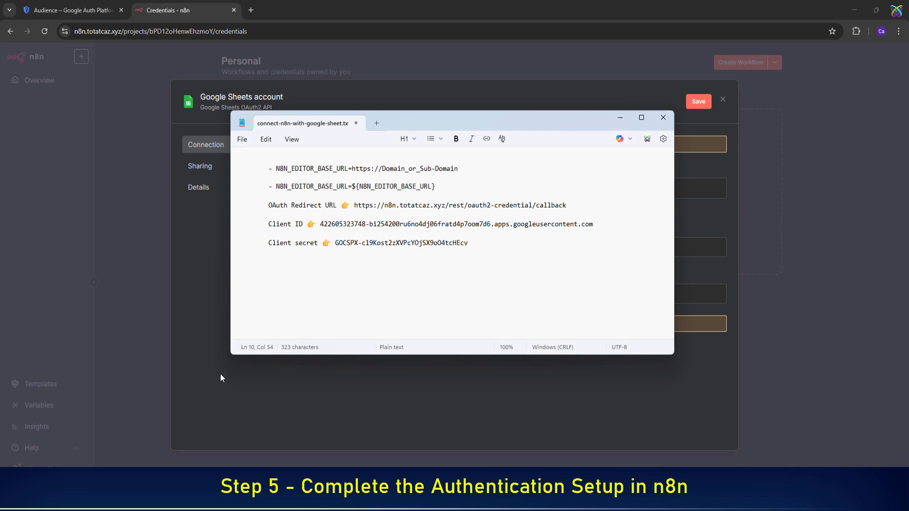
pyautogui.moveTo(321, 221); pyautogui.dragTo(594, 224)
pyautogui.hotkey('ctrl', 'c')
pyautogui.click(213, 293)
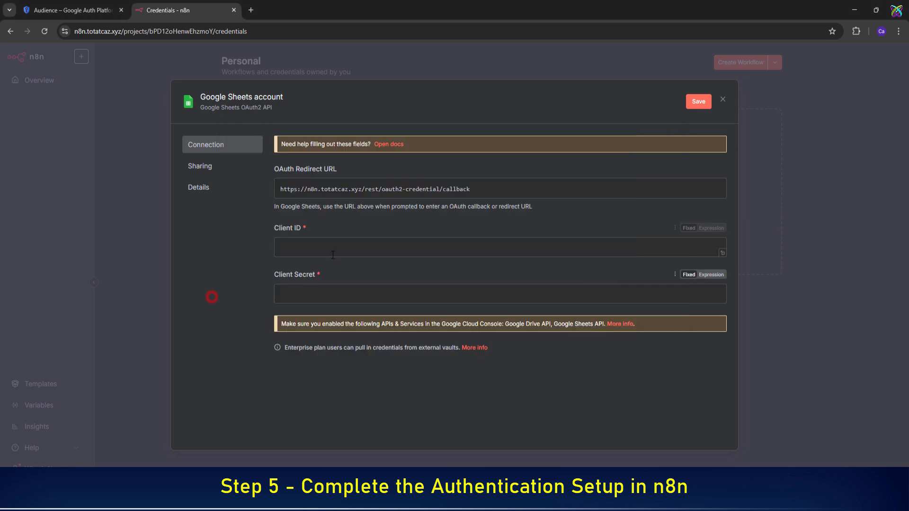
pyautogui.click(336, 248)
pyautogui.hotkey('ctrl', 'v')
# - Paste the saved client secret from the notes into the Client Secret field
pyautogui.click(99, 499)
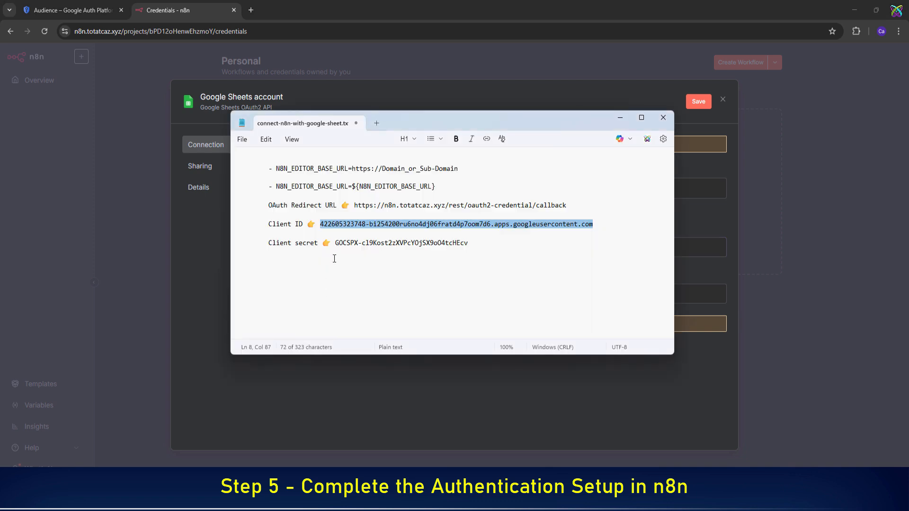
pyautogui.moveTo(336, 243); pyautogui.dragTo(470, 246)
pyautogui.click(192, 314)
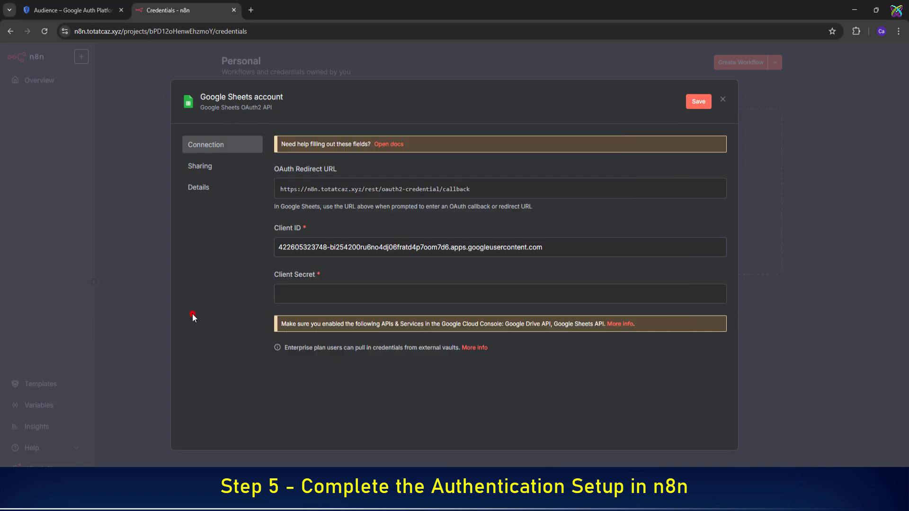
pyautogui.click(328, 293)
pyautogui.hotkey('ctrl', 'v')
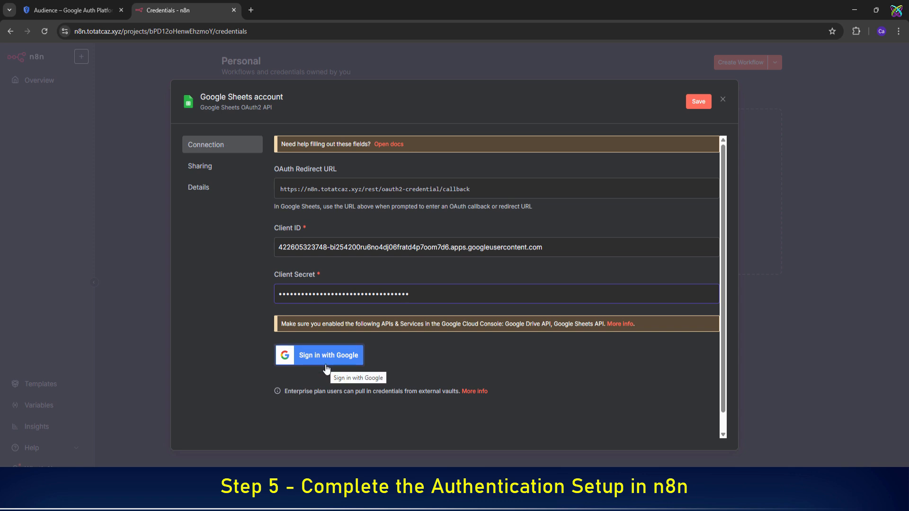
# - Sign in with Google, pass the unverified-app warning, select all Drive and Sheets permissions, and approve
pyautogui.click(326, 368)
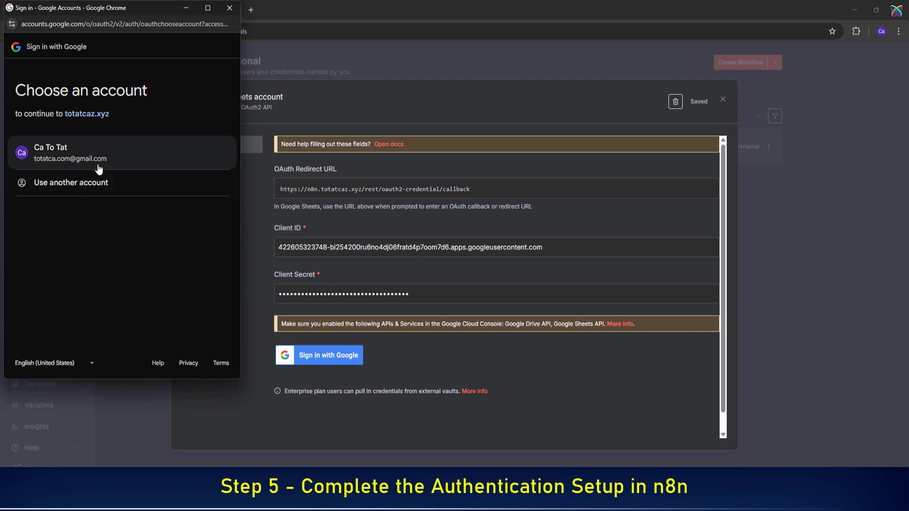
pyautogui.click(98, 166)
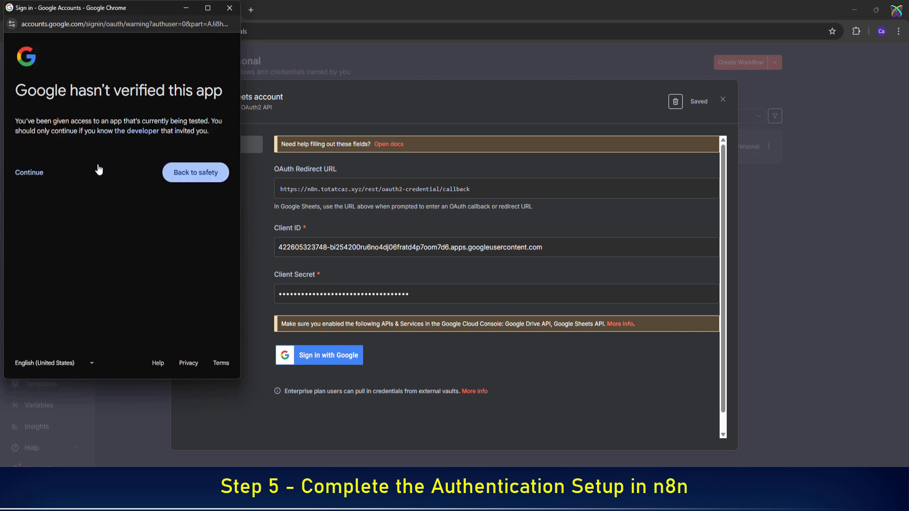
pyautogui.click(38, 180)
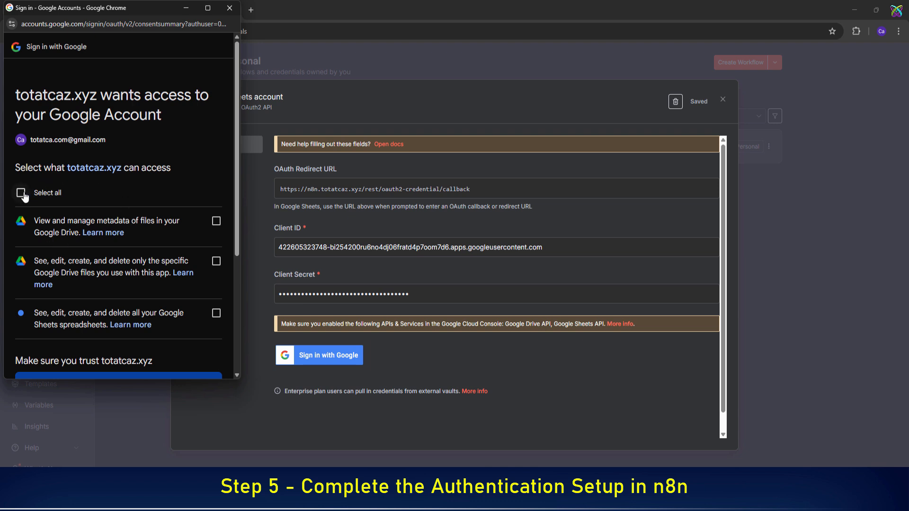
pyautogui.click(23, 195)
pyautogui.scroll(-3, 26, 198)
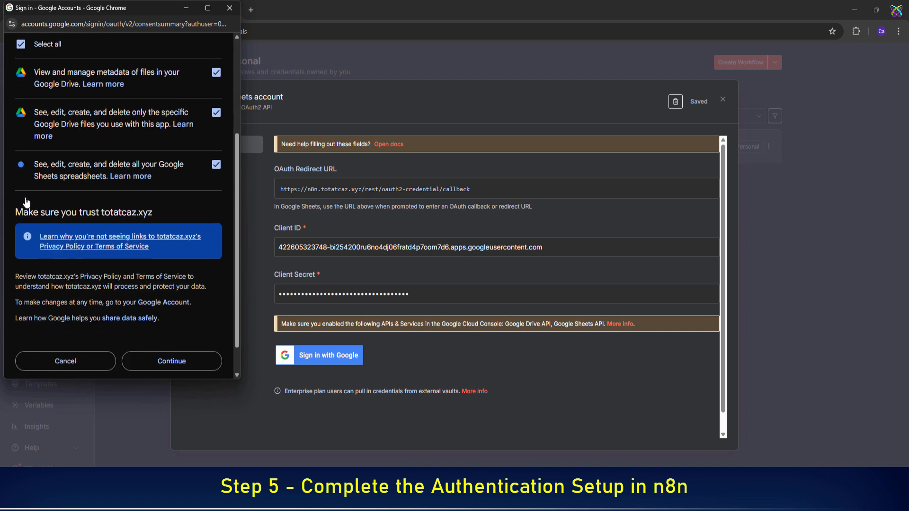
pyautogui.click(171, 362)
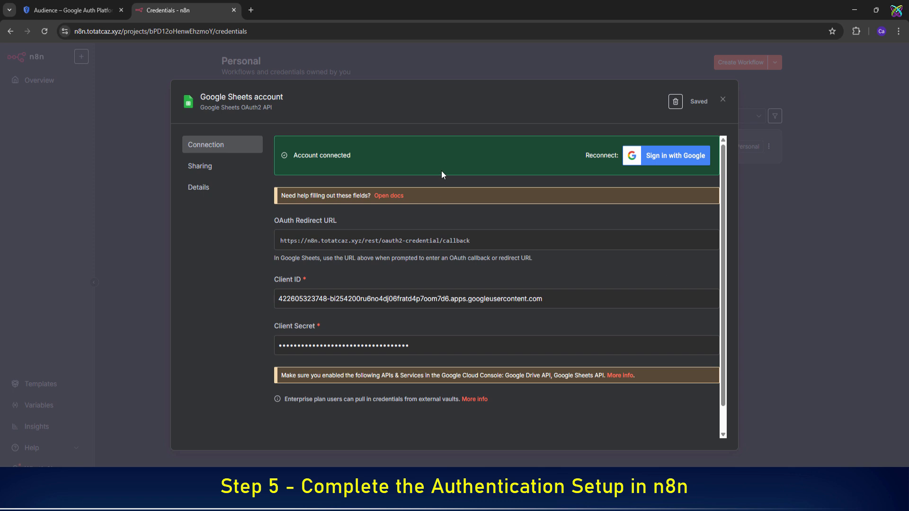
# - Rename the credential to the Gmail address, save it, and close it to the Credentials list
pyautogui.click(281, 98)
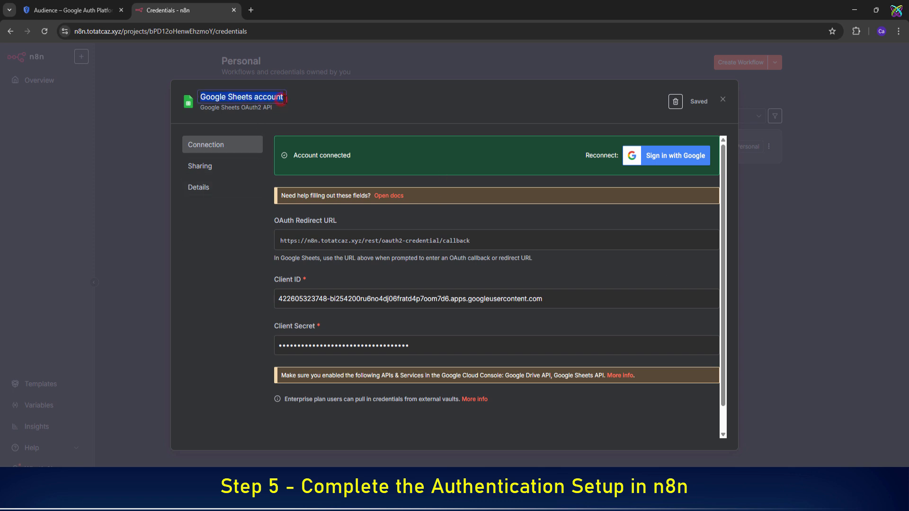
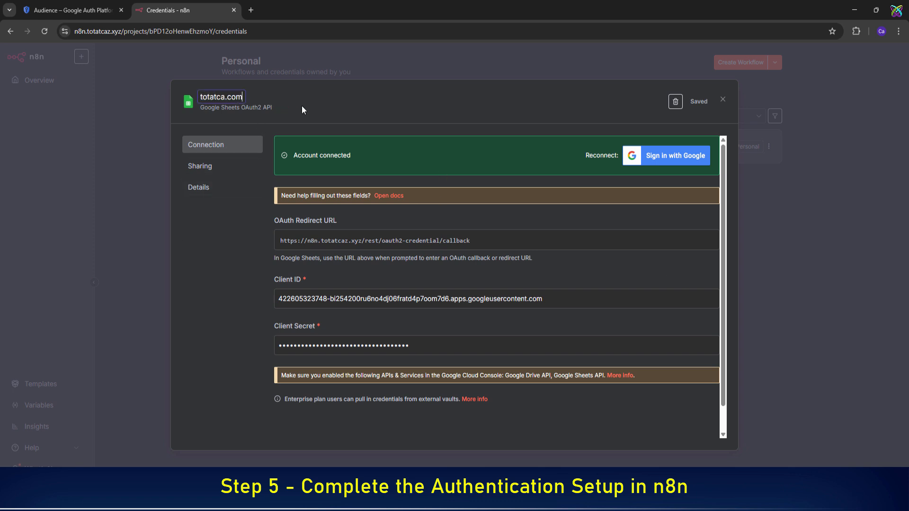
pyautogui.press('Return')
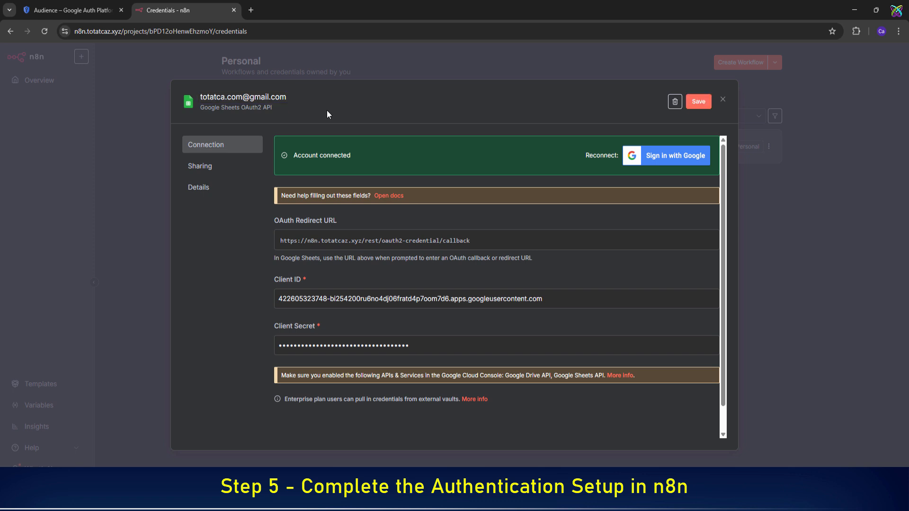
pyautogui.click(702, 105)
pyautogui.click(724, 100)
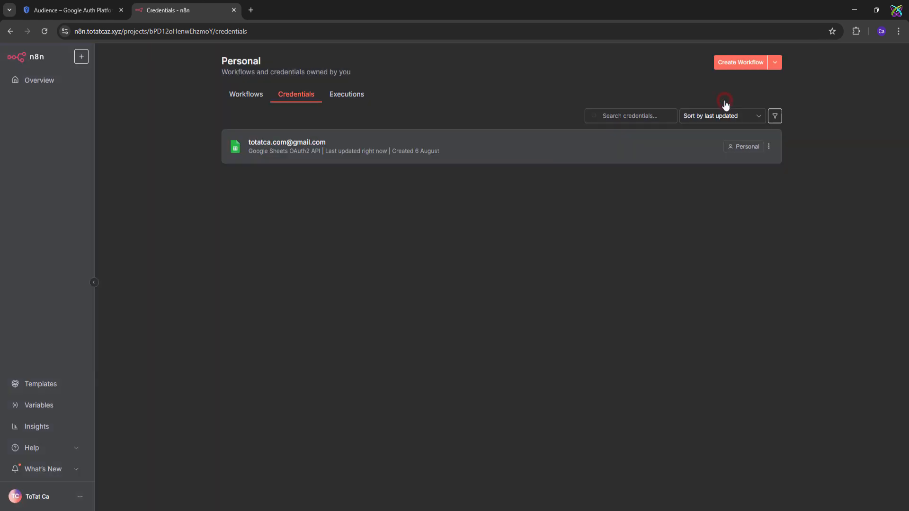